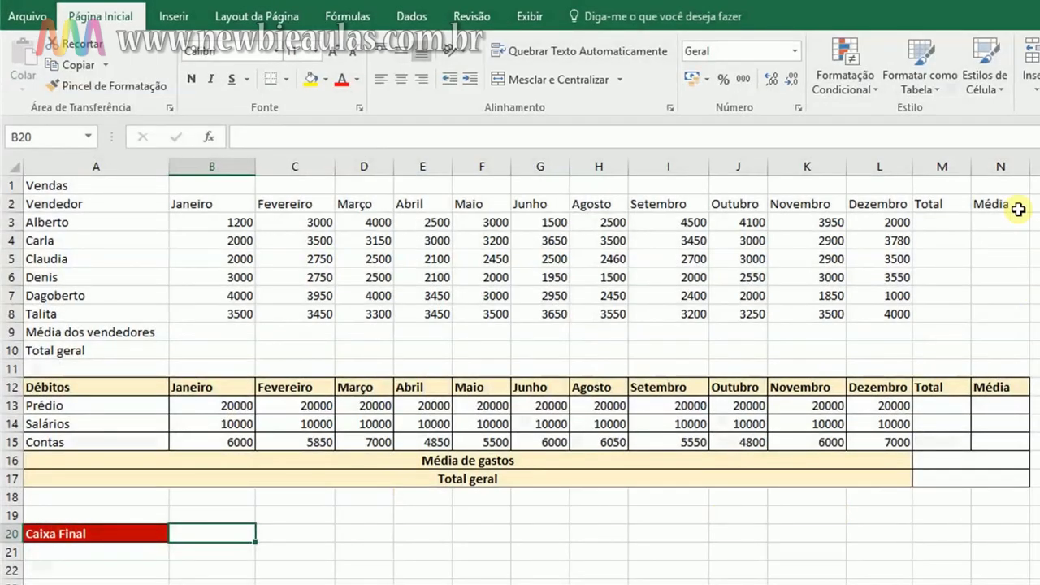
# Merge and centre the Vendas title across A1:N1, make it bold, and enlarge it to size 16
pyautogui.click(43, 187)
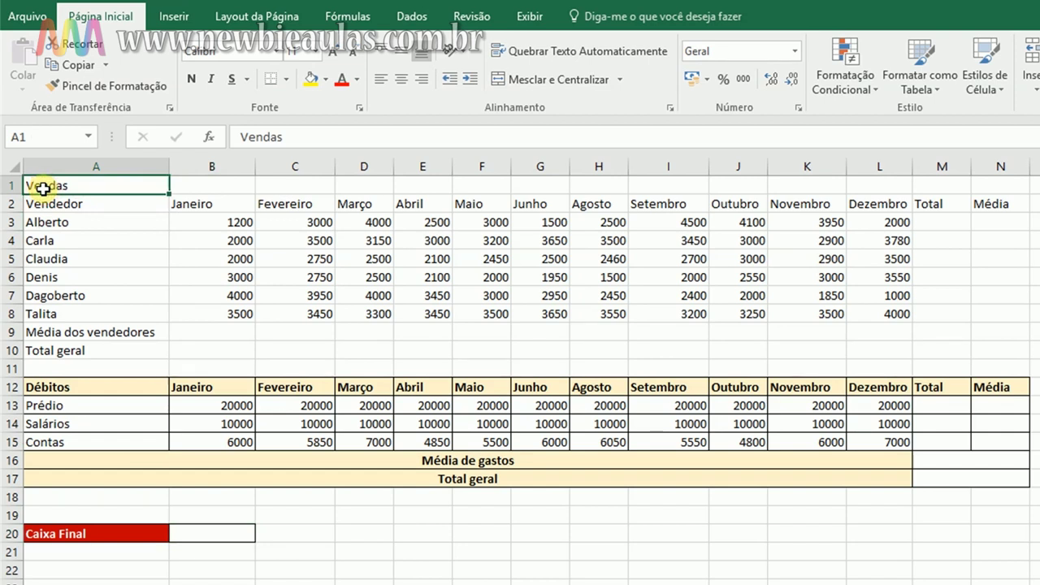
pyautogui.moveTo(43, 187); pyautogui.dragTo(999, 185)
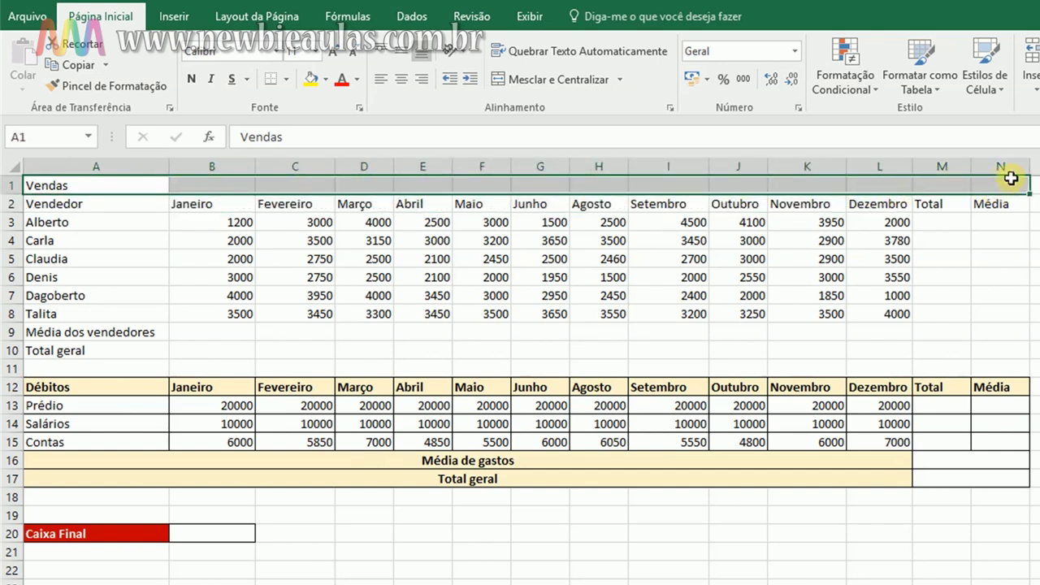
pyautogui.click(536, 90)
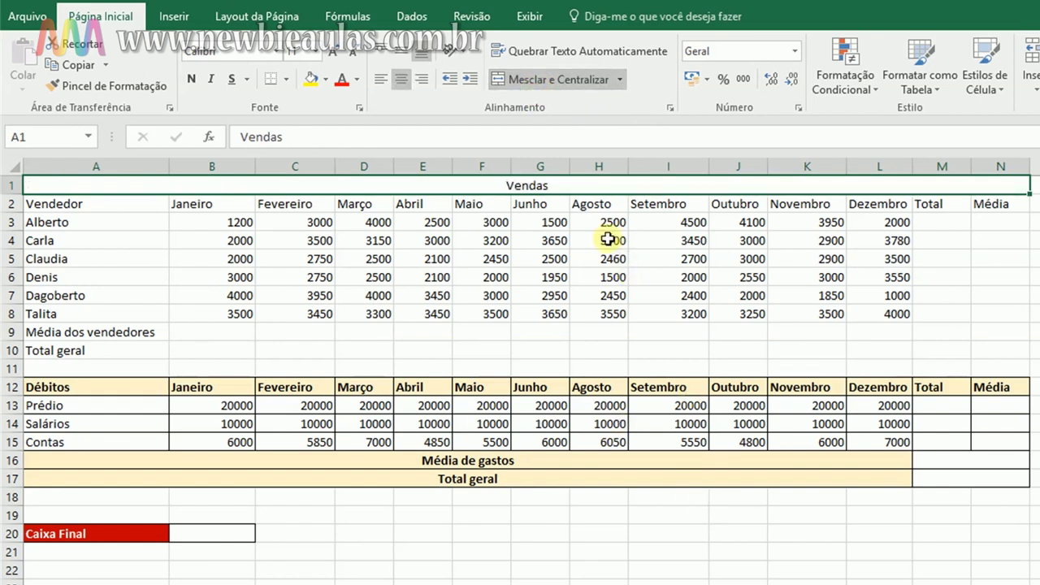
pyautogui.click(192, 81)
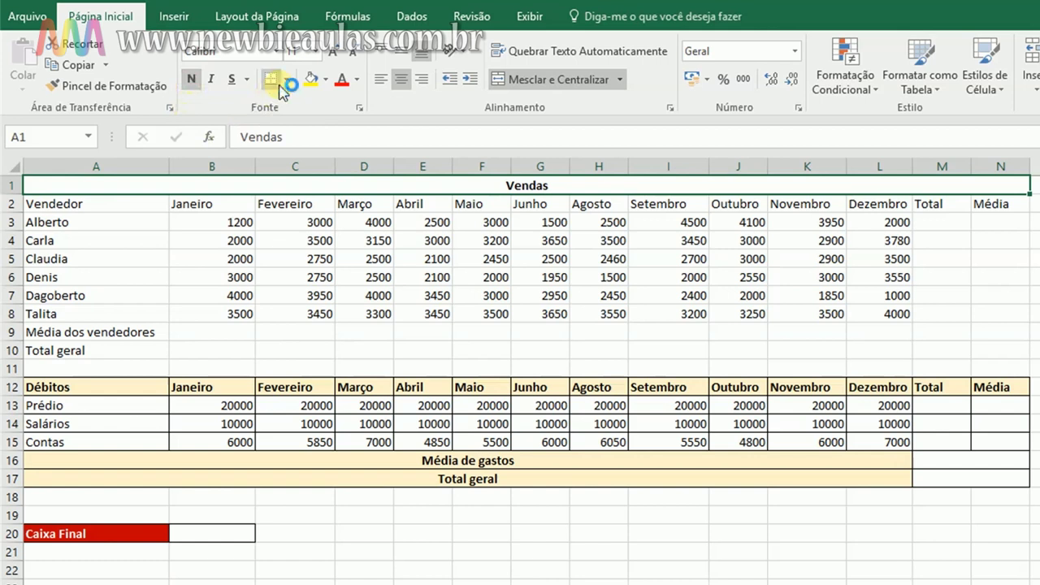
pyautogui.click(315, 54)
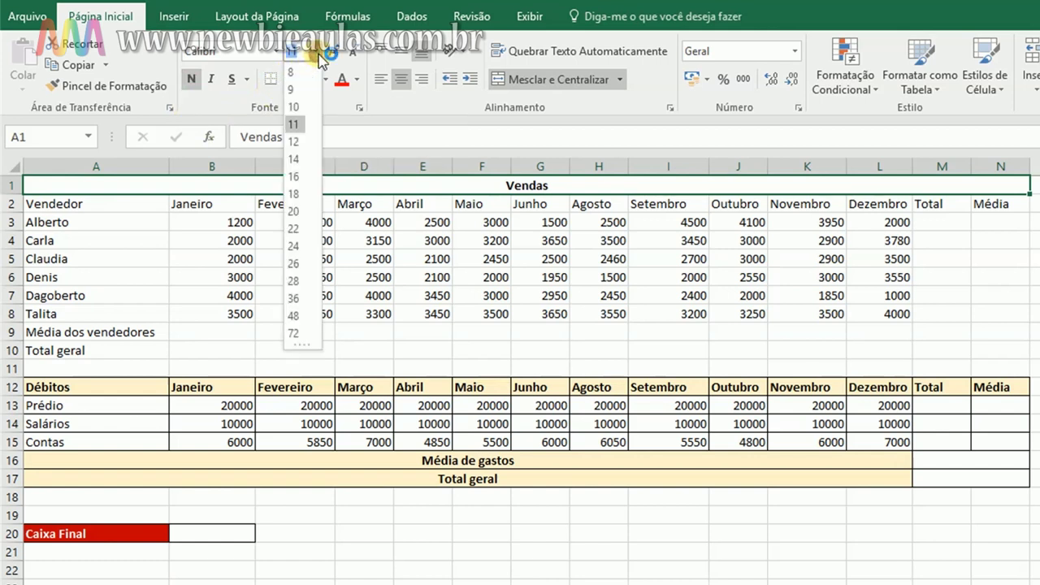
pyautogui.click(329, 62)
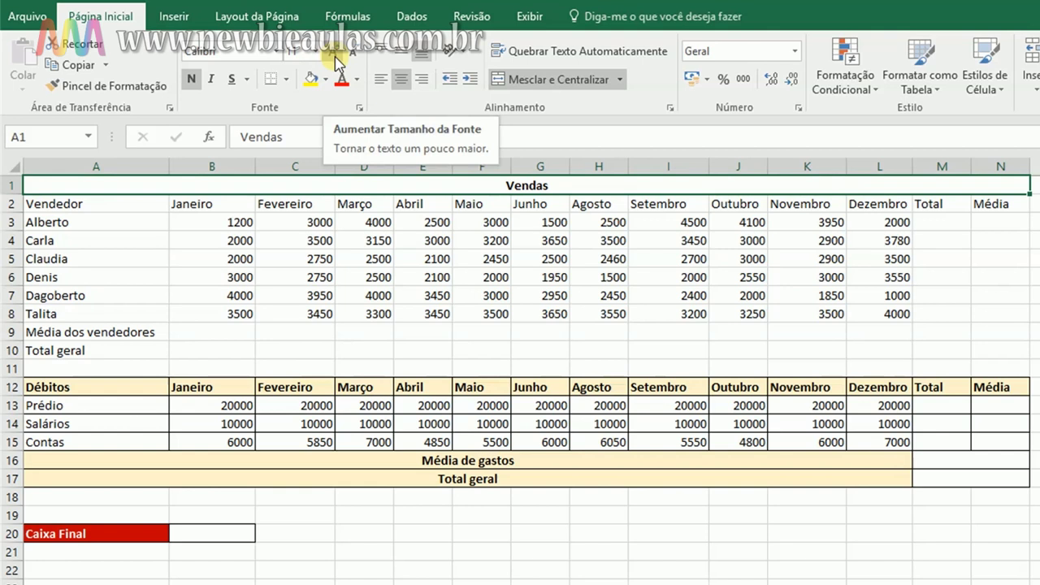
pyautogui.click(333, 52)
pyautogui.click(333, 52)
pyautogui.click(333, 52)
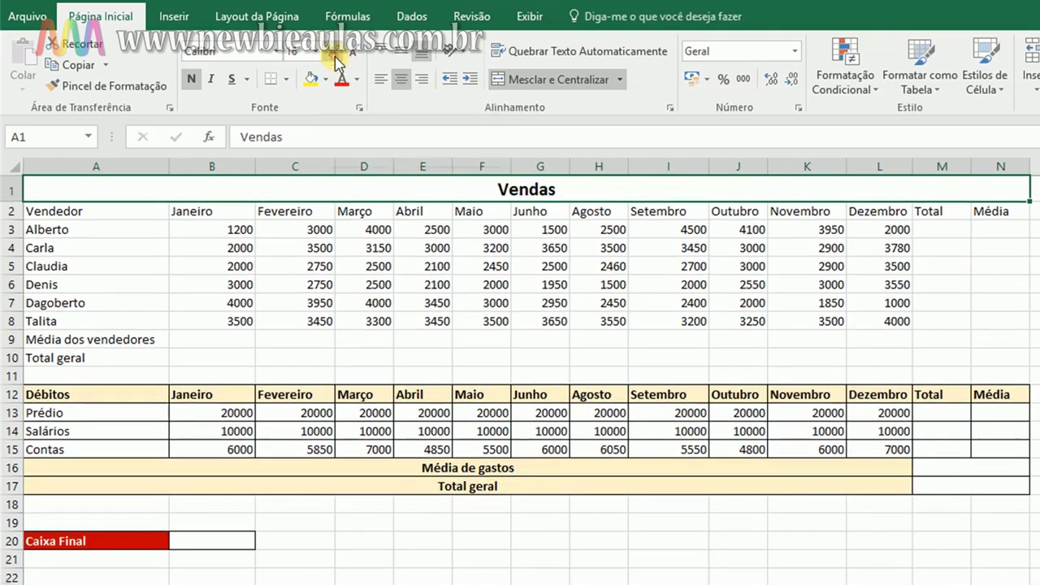
pyautogui.click(383, 325)
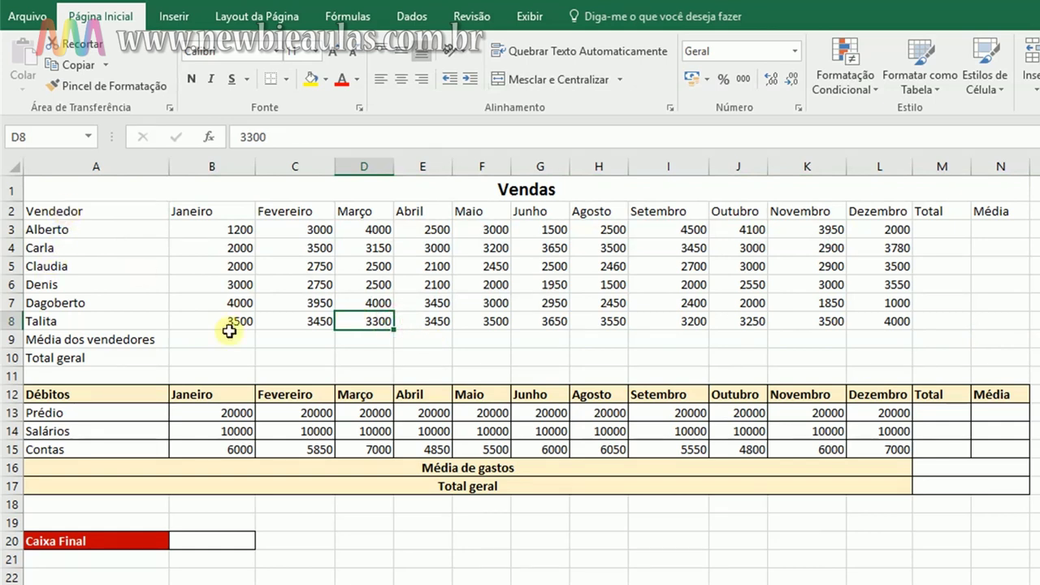
# Give the table A2:N10 Contorno and Interna borders through Formatar Células
pyautogui.moveTo(32, 209)
pyautogui.mouseDown()
pyautogui.moveTo(560, 270)
pyautogui.moveTo(989, 339)
pyautogui.mouseUp()
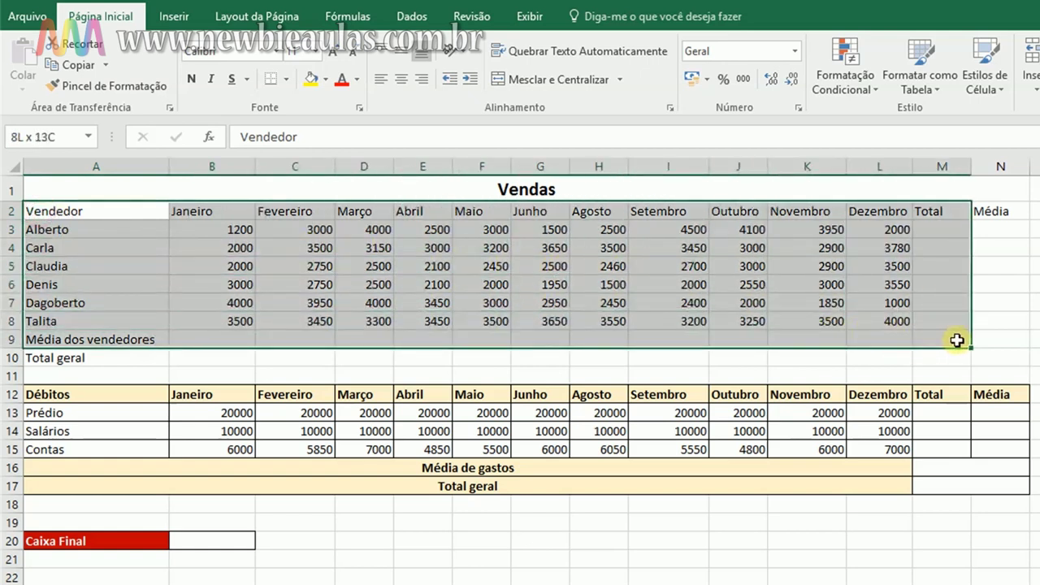
pyautogui.moveTo(989, 340); pyautogui.dragTo(988, 354)
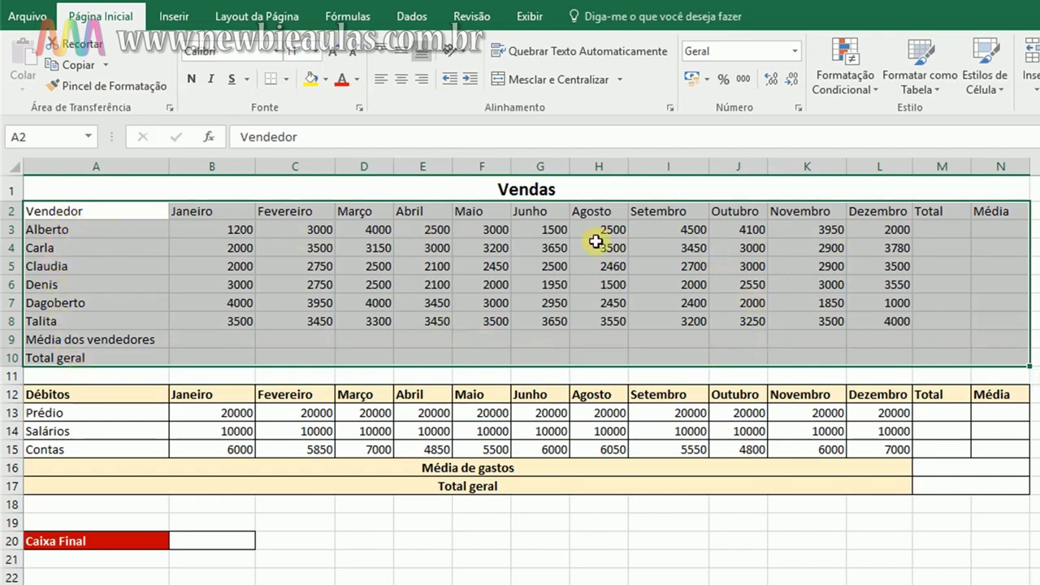
pyautogui.rightClick(560, 245)
pyautogui.click(638, 557)
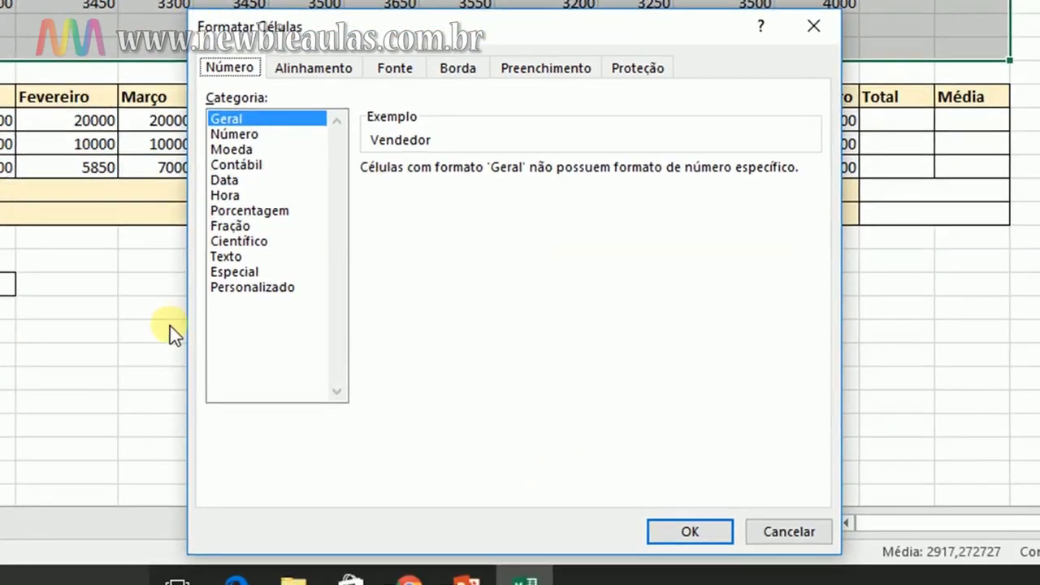
pyautogui.click(458, 68)
pyautogui.click(538, 139)
pyautogui.click(611, 148)
pyautogui.click(696, 531)
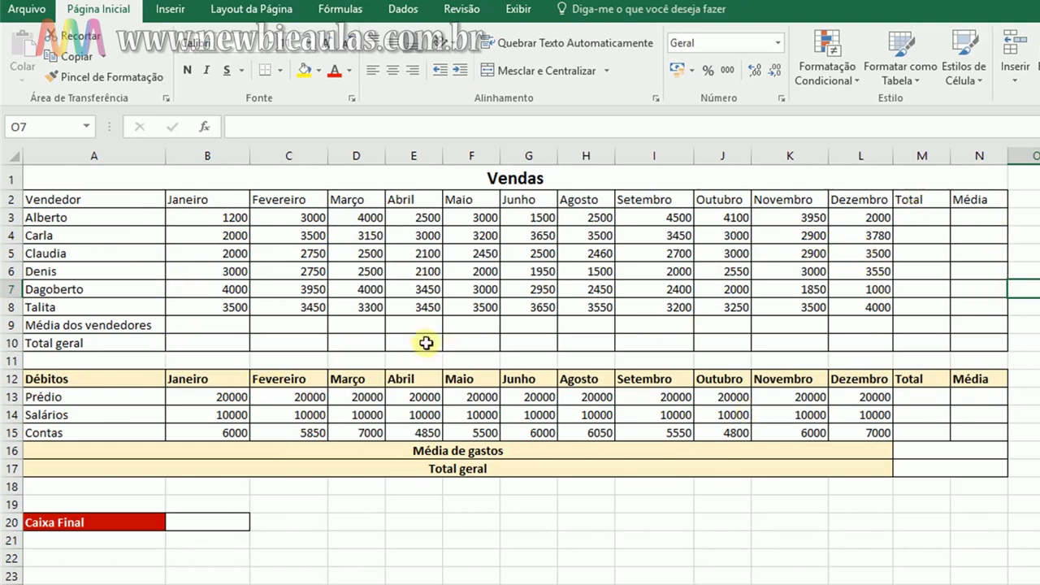
# Merge and centre A9:L9, A10:L10, M9:N9 and M10:N10
pyautogui.click(88, 325)
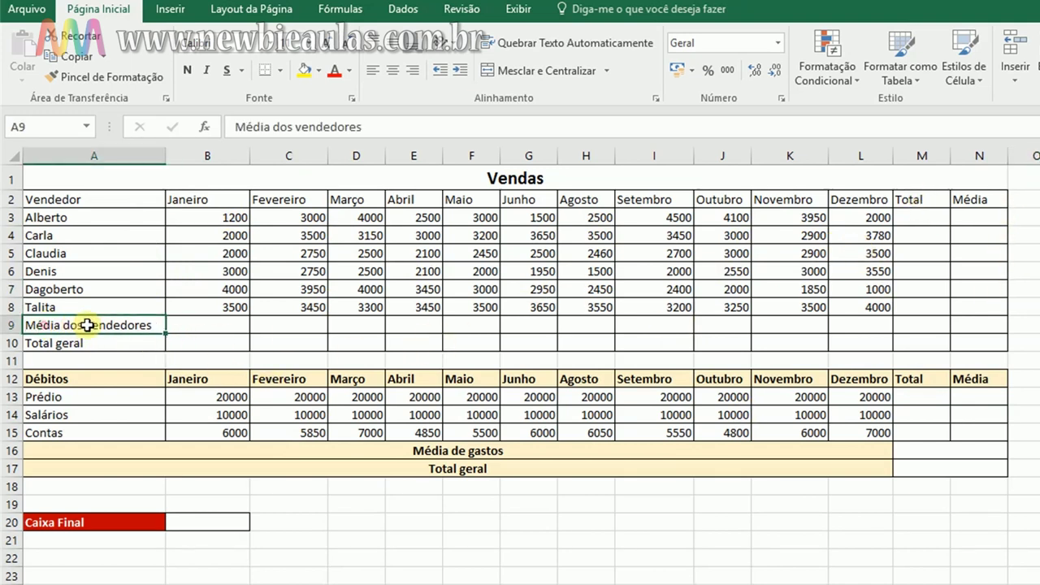
pyautogui.moveTo(88, 325); pyautogui.dragTo(865, 320)
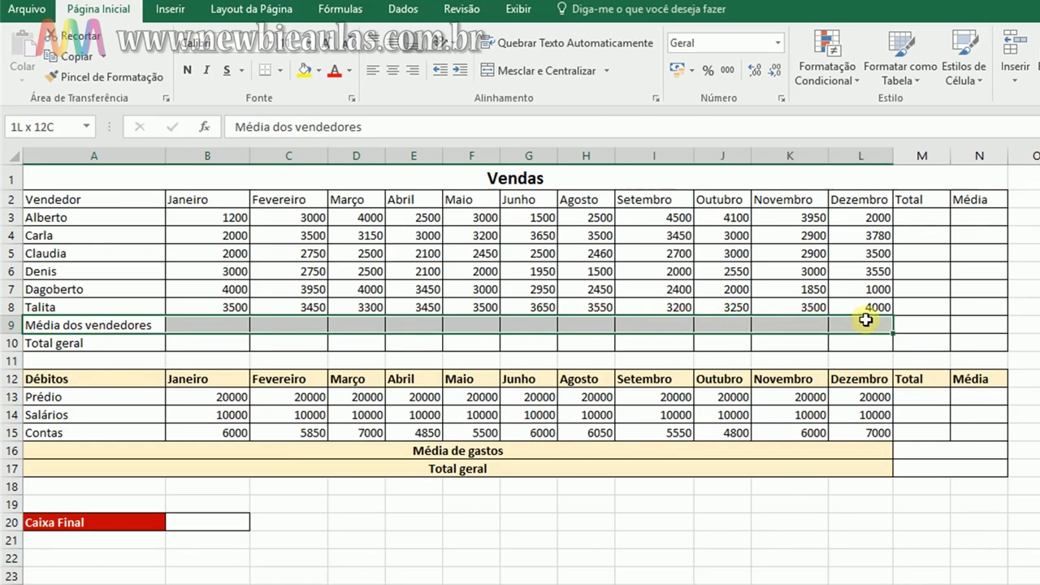
pyautogui.click(558, 70)
pyautogui.moveTo(103, 346); pyautogui.dragTo(626, 346)
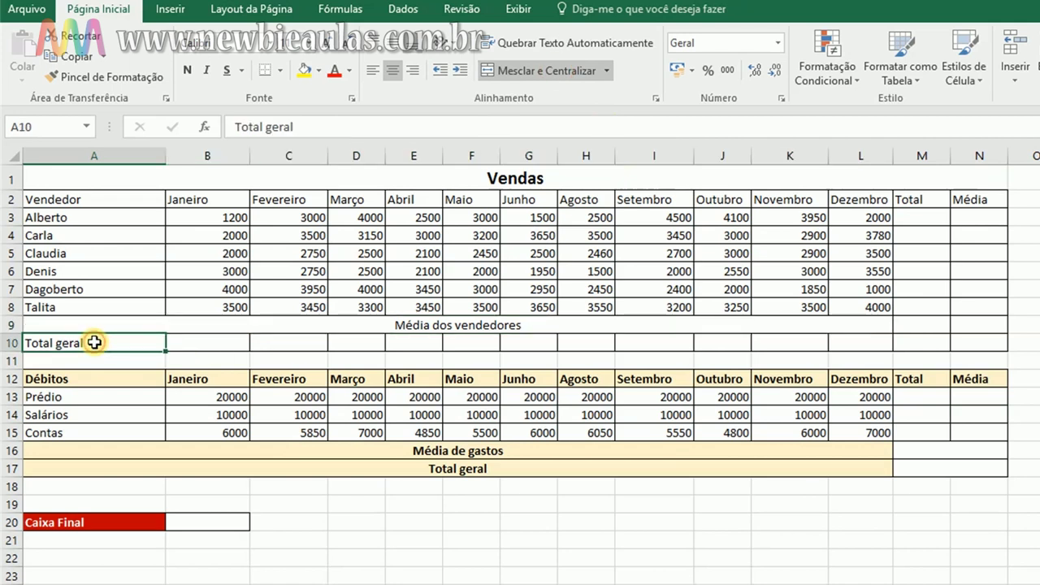
pyautogui.moveTo(625, 346); pyautogui.dragTo(853, 342)
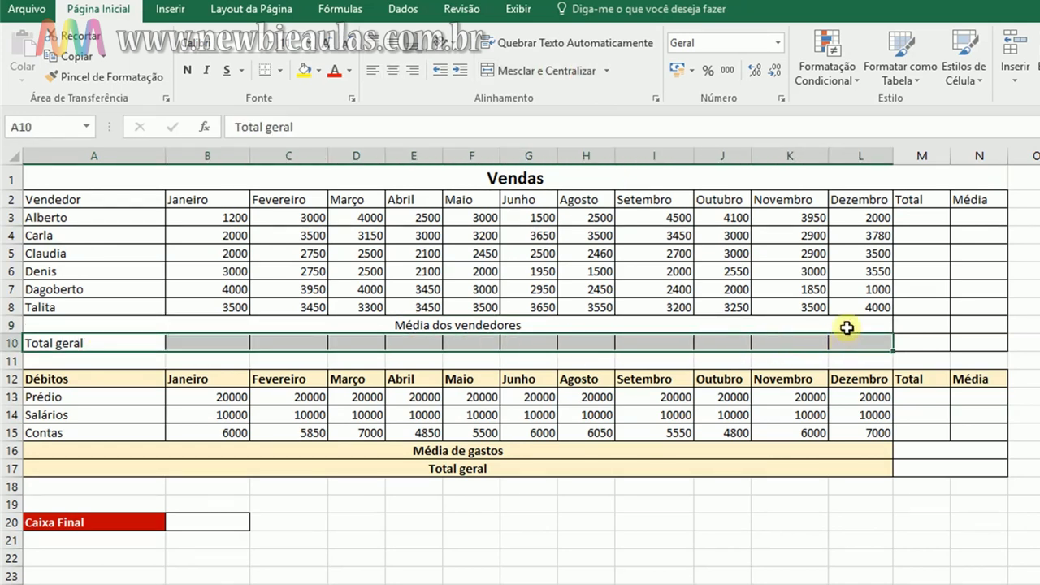
pyautogui.click(546, 71)
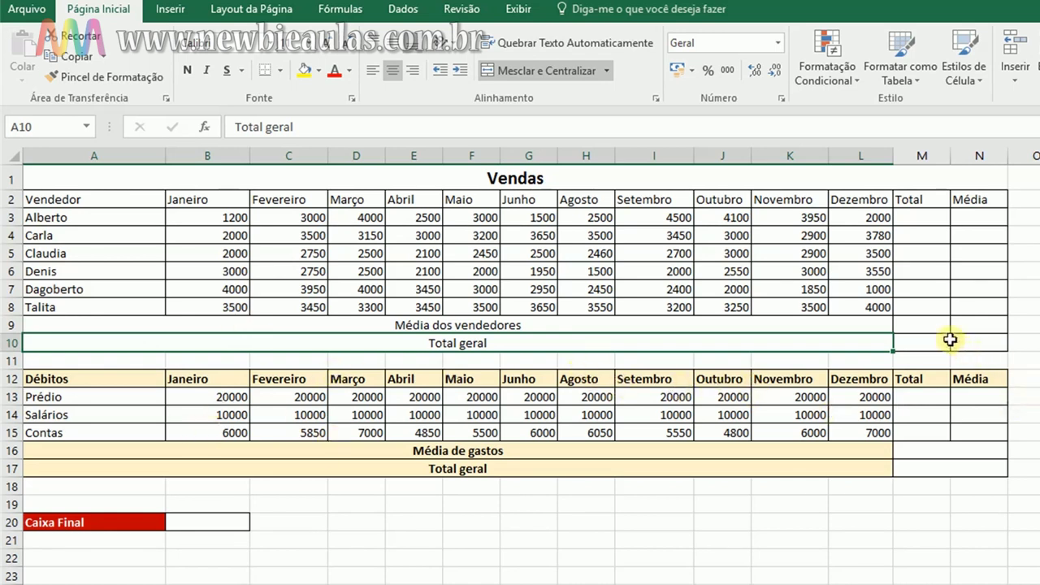
pyautogui.click(916, 326)
pyautogui.moveTo(916, 326); pyautogui.dragTo(972, 328)
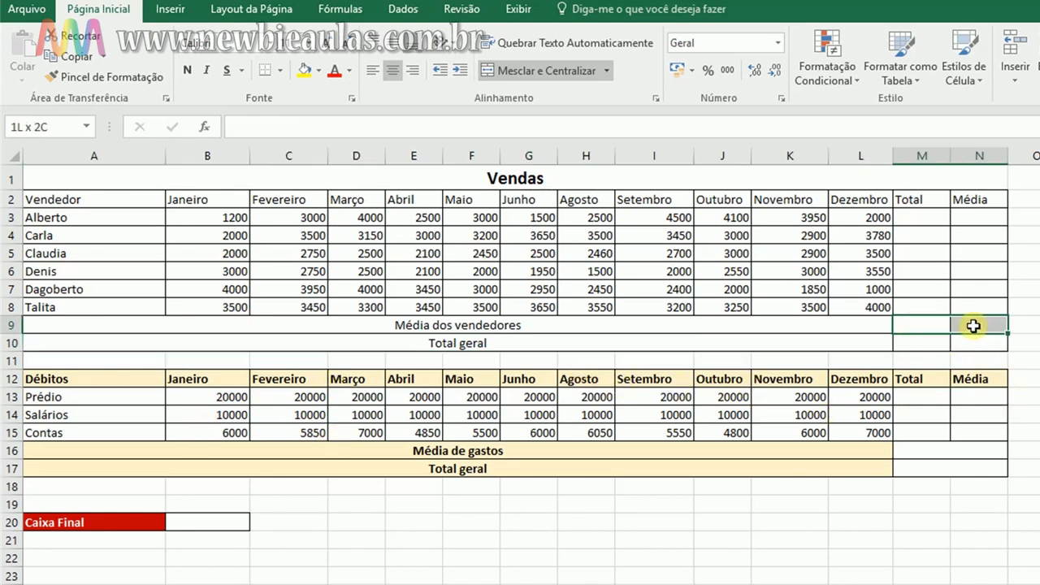
pyautogui.click(506, 75)
pyautogui.moveTo(915, 342); pyautogui.dragTo(969, 343)
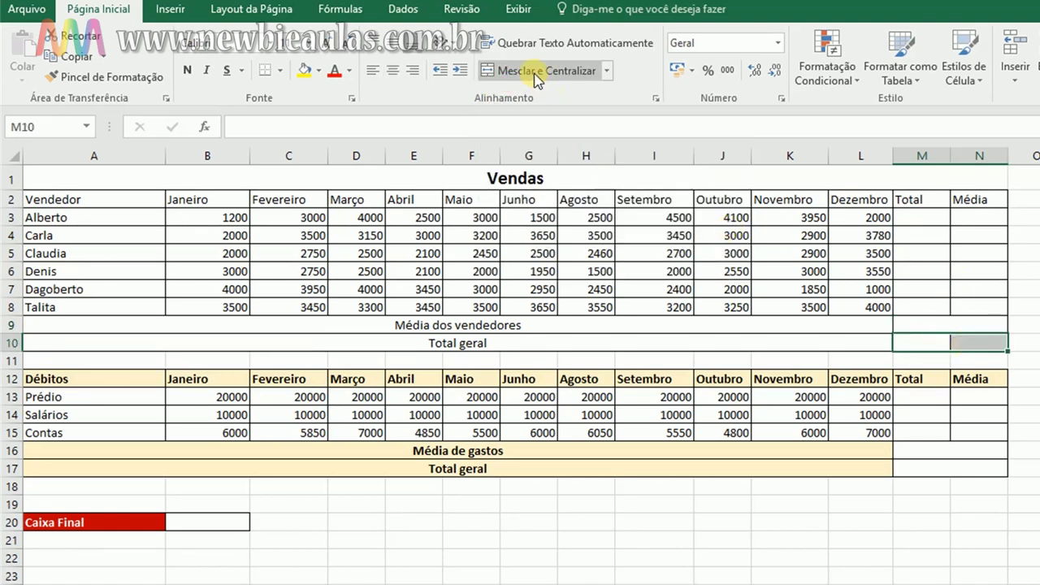
pyautogui.click(528, 71)
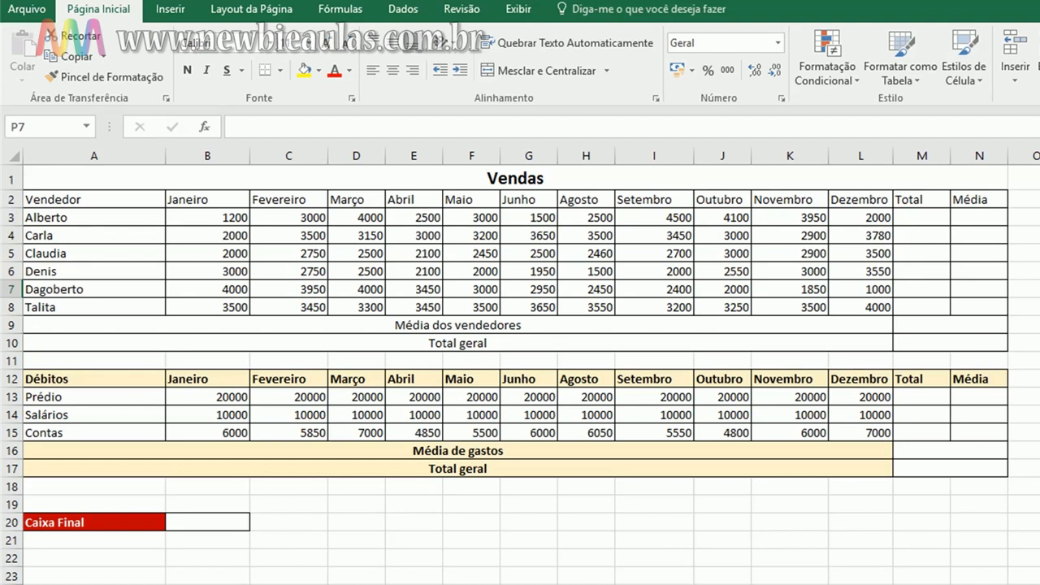
# Make the header row and the Média dos vendedores and Total geral labels bold
pyautogui.moveTo(81, 199); pyautogui.dragTo(979, 200)
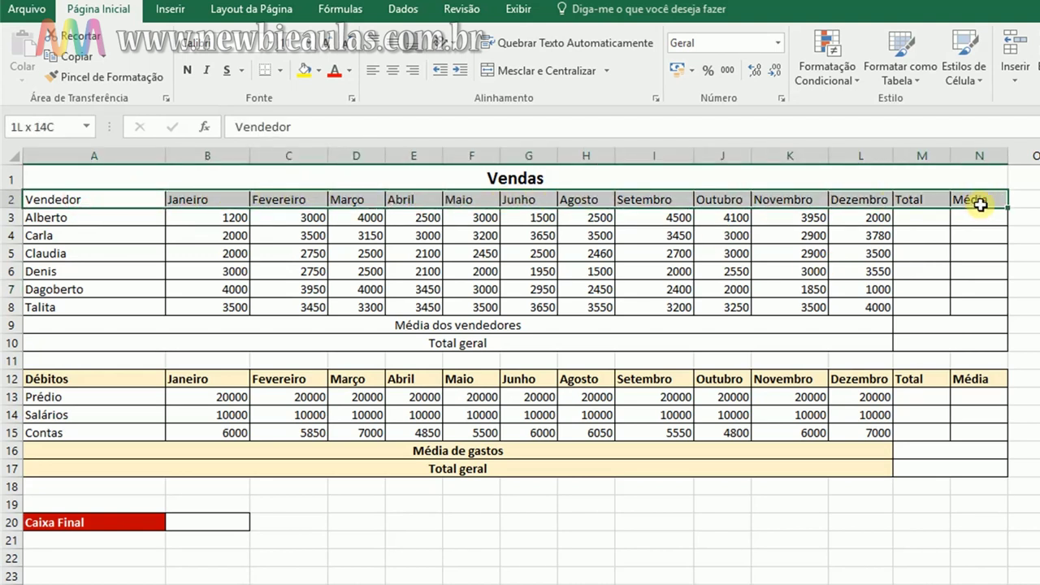
pyautogui.click(185, 73)
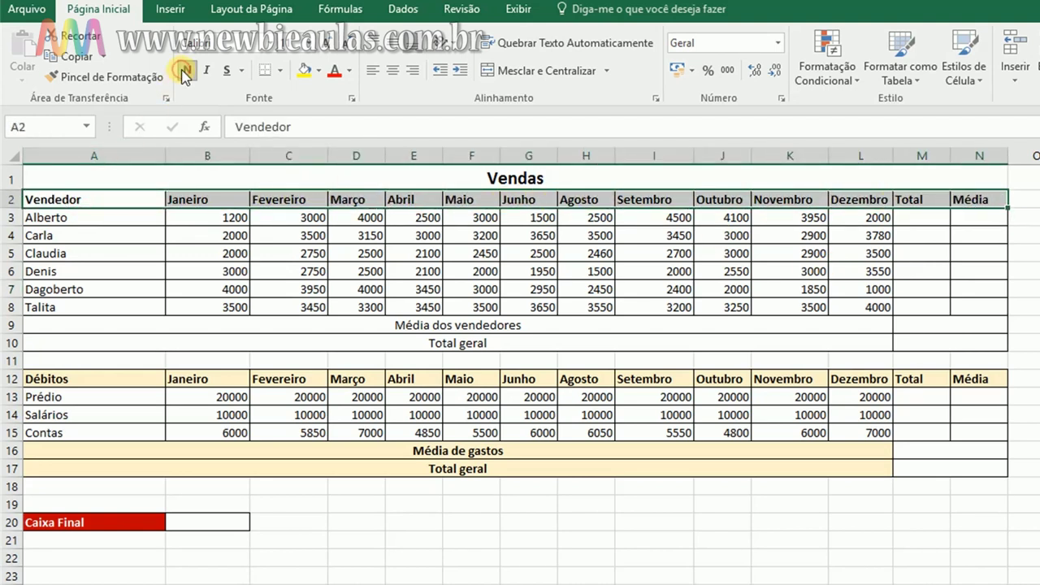
pyautogui.click(331, 324)
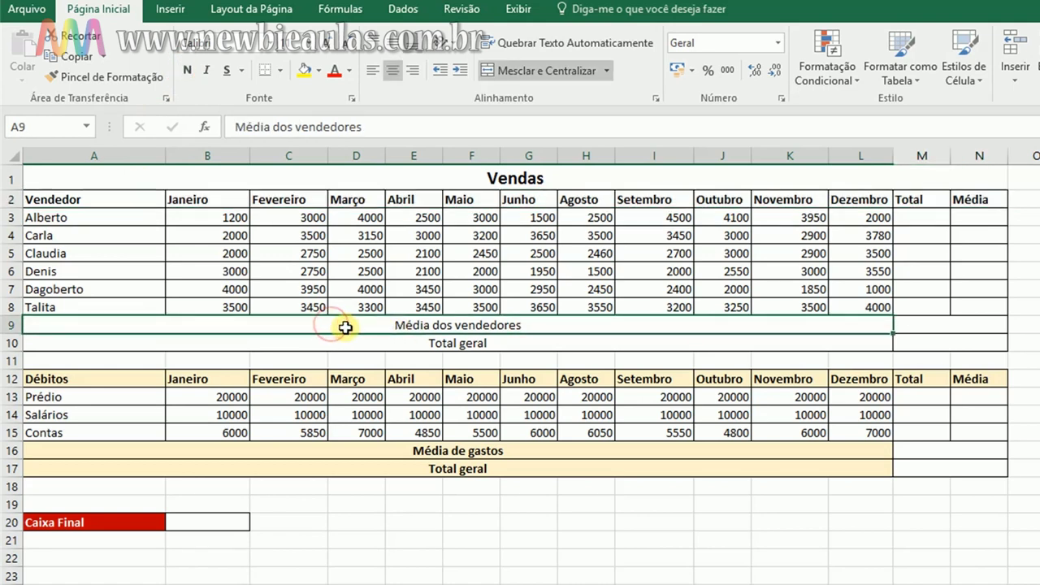
pyautogui.moveTo(332, 324); pyautogui.dragTo(334, 343)
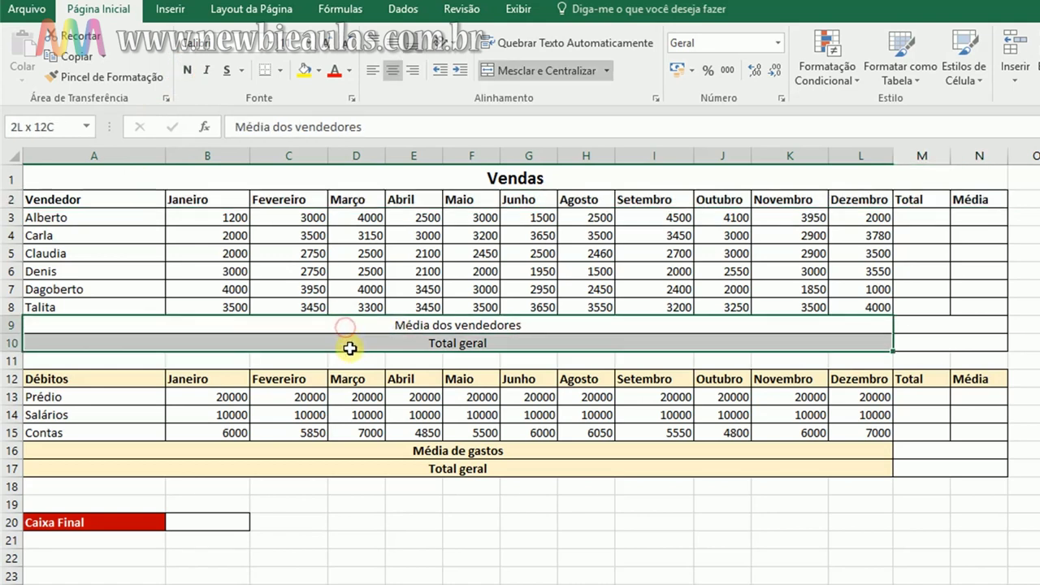
pyautogui.click(187, 70)
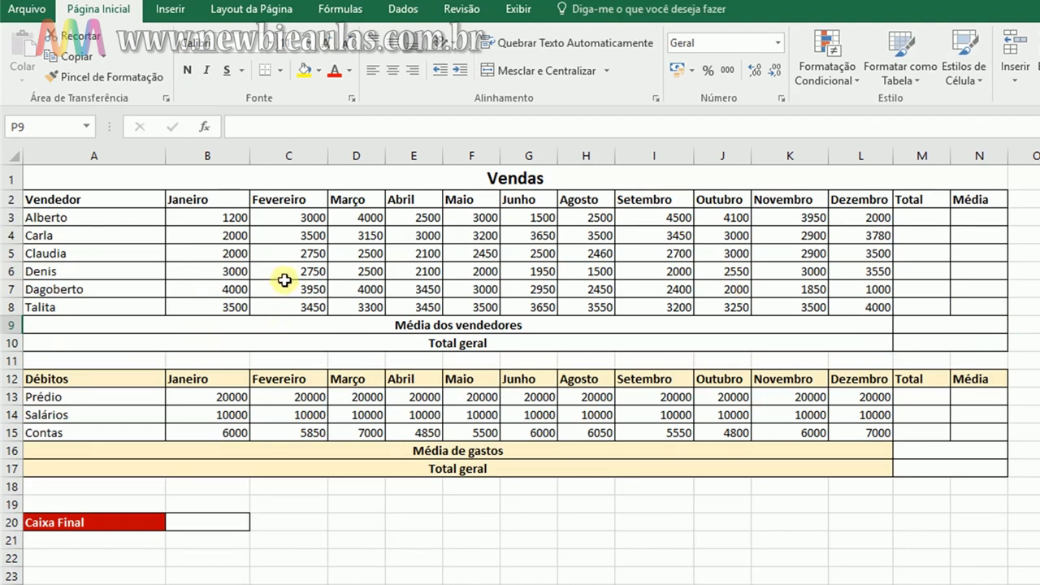
pyautogui.moveTo(201, 217); pyautogui.dragTo(940, 291)
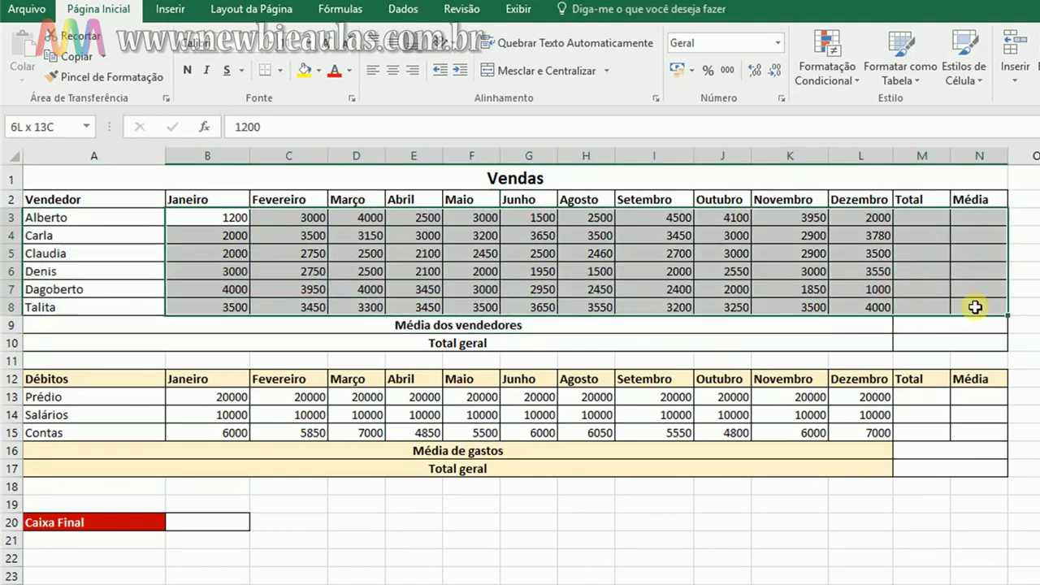
# Format the sales figures B3:N8 as R$ accounting values and widen column L
pyautogui.moveTo(941, 290); pyautogui.dragTo(963, 305)
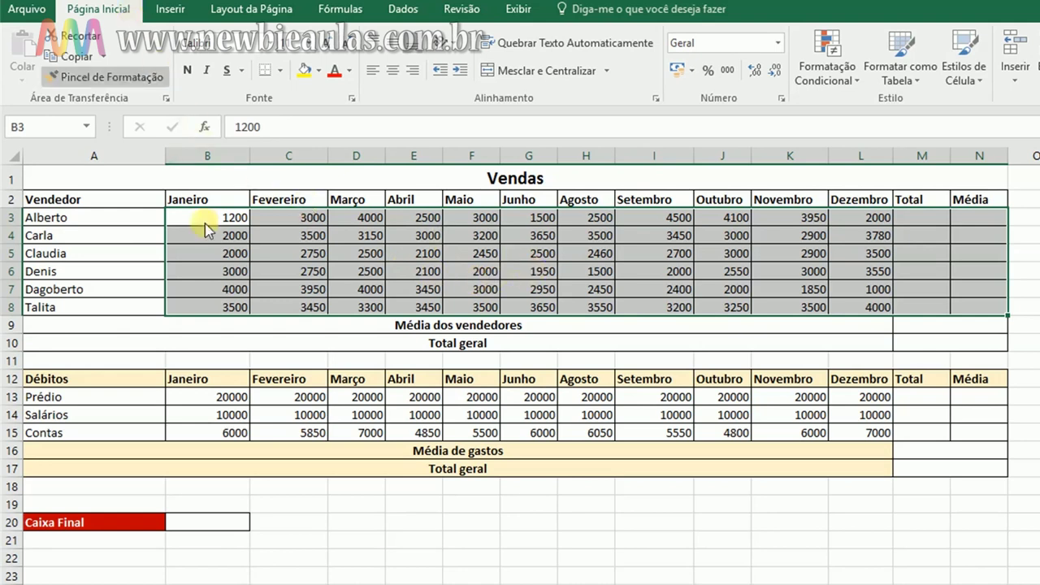
pyautogui.click(673, 71)
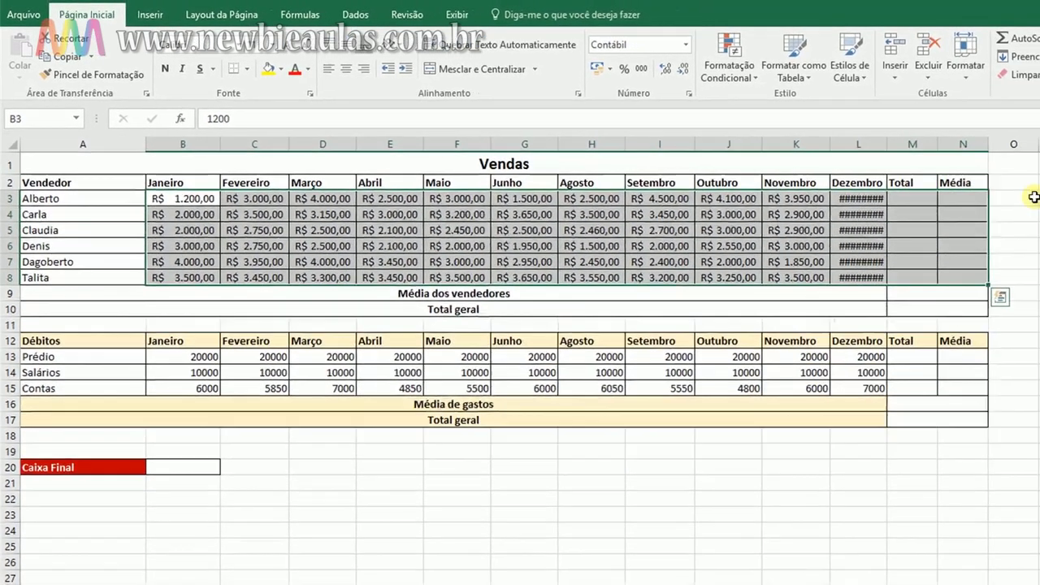
pyautogui.click(1033, 196)
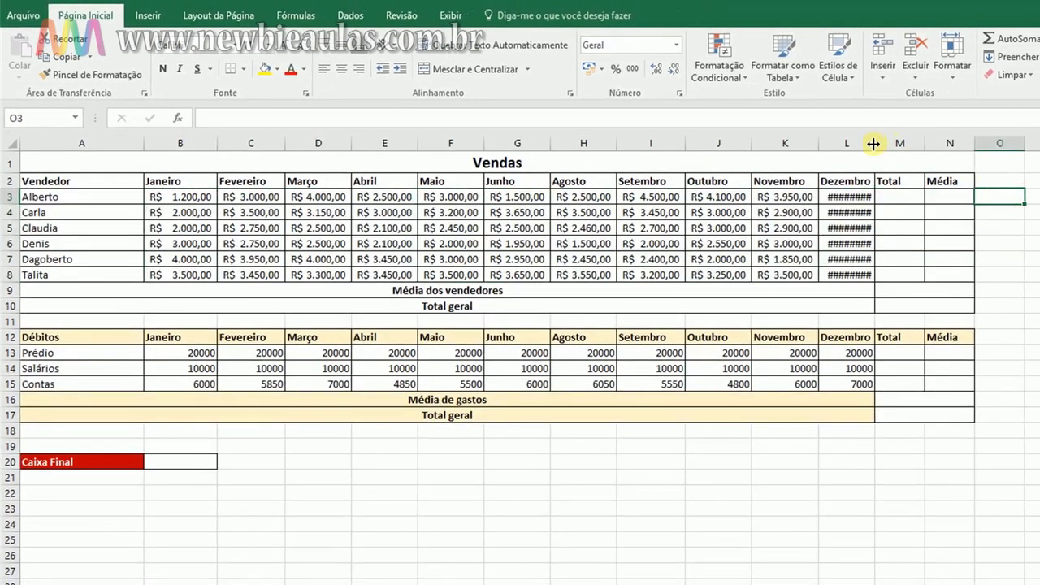
pyautogui.moveTo(873, 144); pyautogui.dragTo(890, 144)
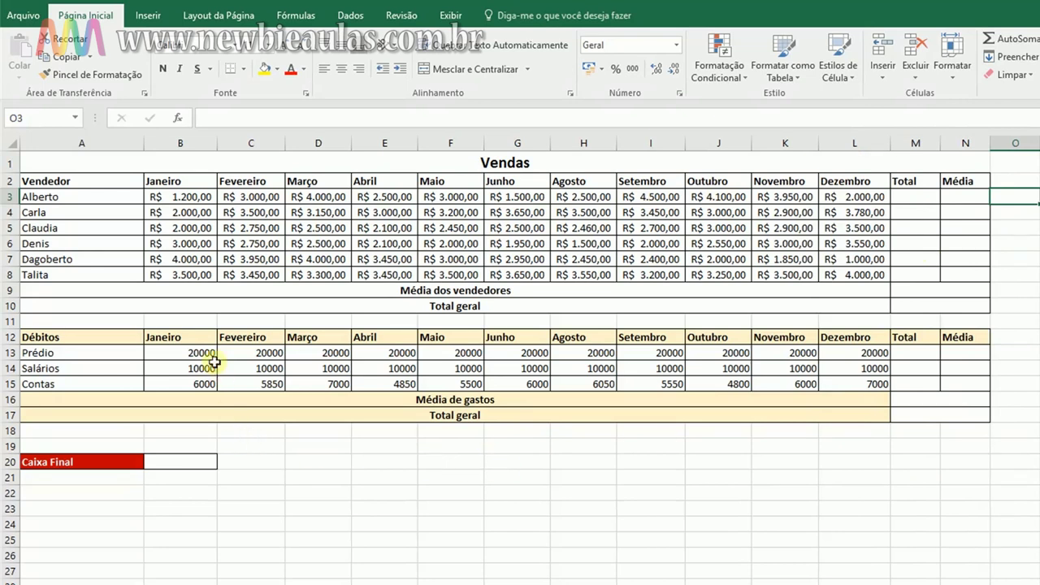
# Format the debt amounts in rows 13–15 as R$ currency and widen columns I and K
pyautogui.moveTo(172, 347); pyautogui.dragTo(962, 380)
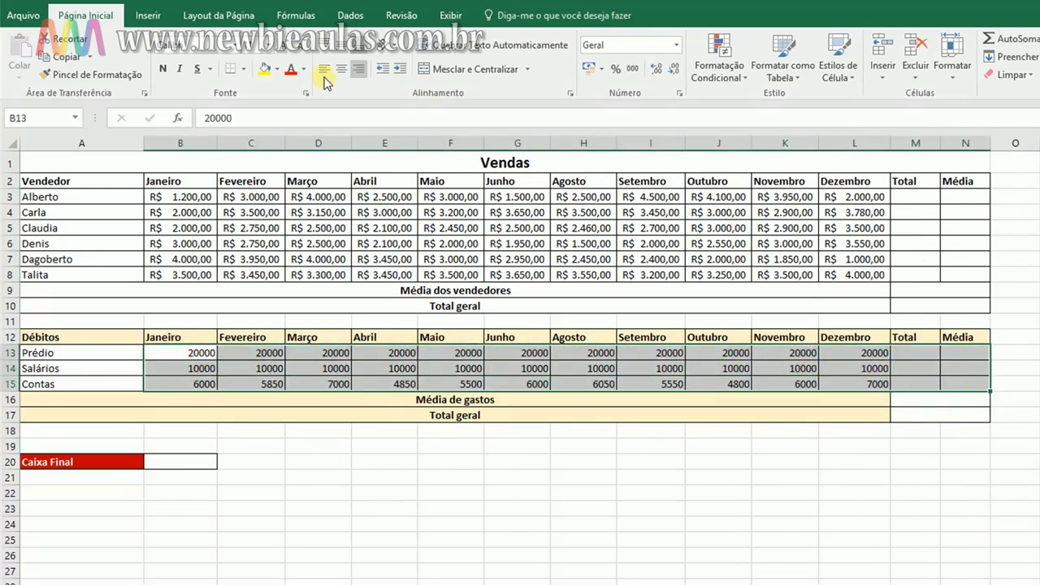
pyautogui.click(592, 70)
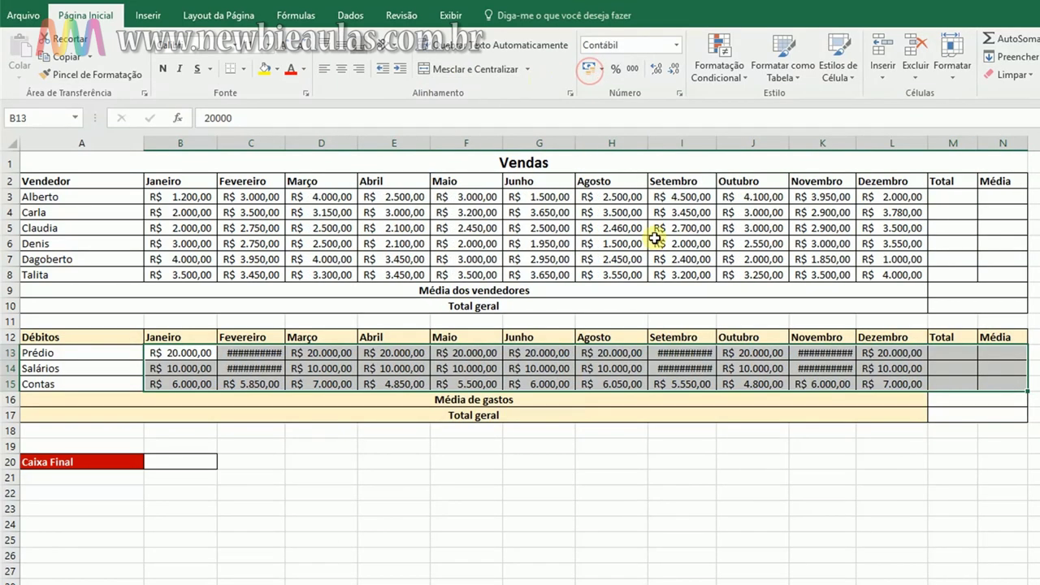
pyautogui.moveTo(715, 145); pyautogui.dragTo(741, 145)
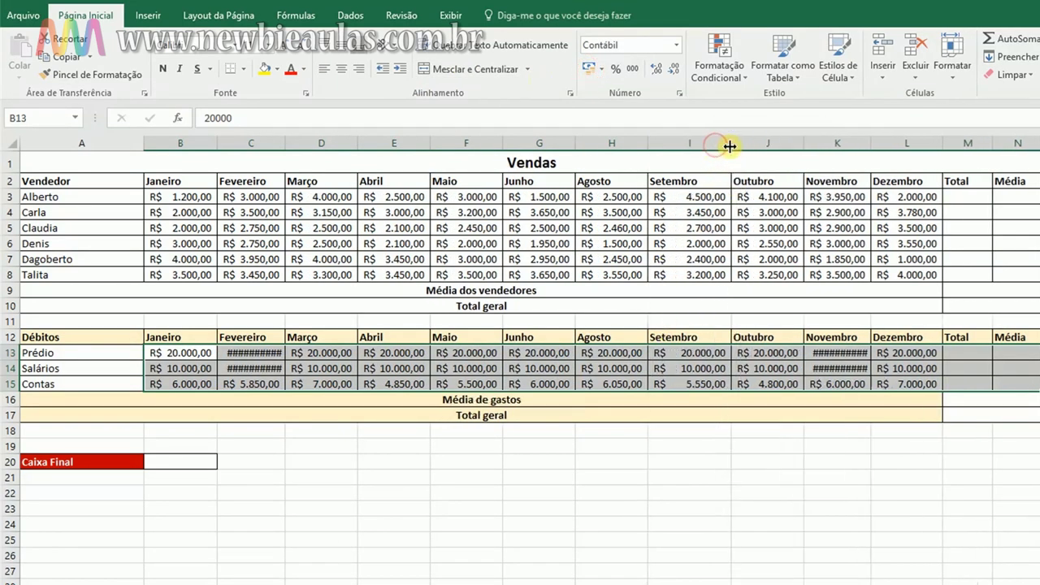
pyautogui.moveTo(879, 147); pyautogui.dragTo(891, 147)
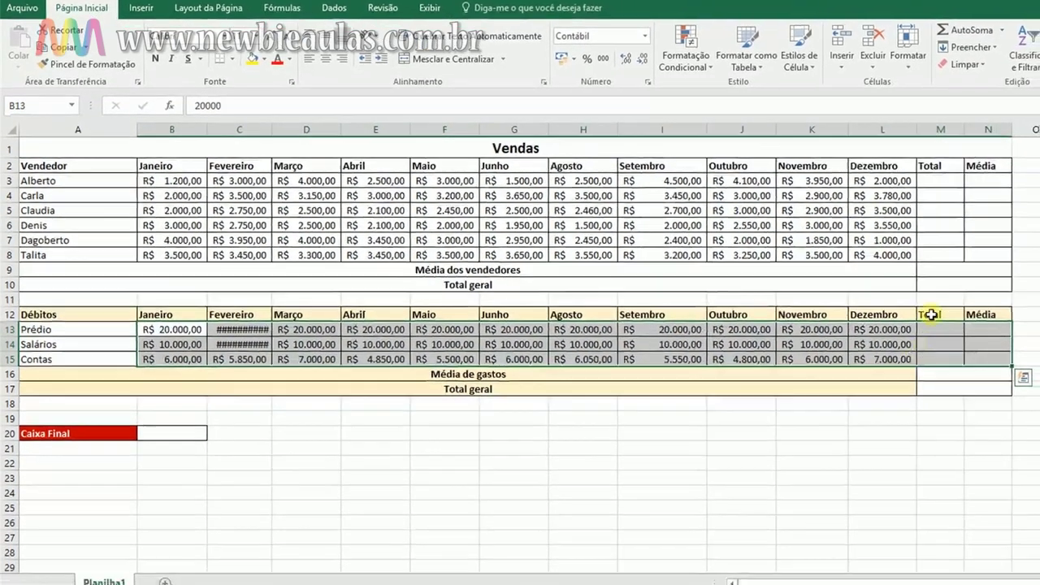
# Fill the header row A2:N2 and rows 9–10 with Gold, Accent 4, Lighter 80%
pyautogui.moveTo(926, 270); pyautogui.dragTo(926, 284)
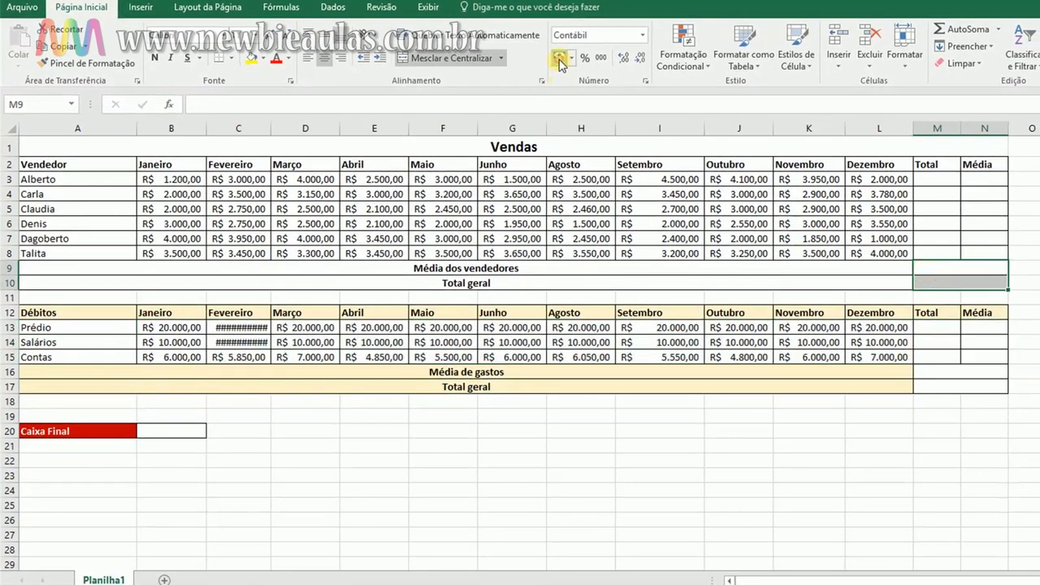
pyautogui.moveTo(940, 372); pyautogui.dragTo(940, 386)
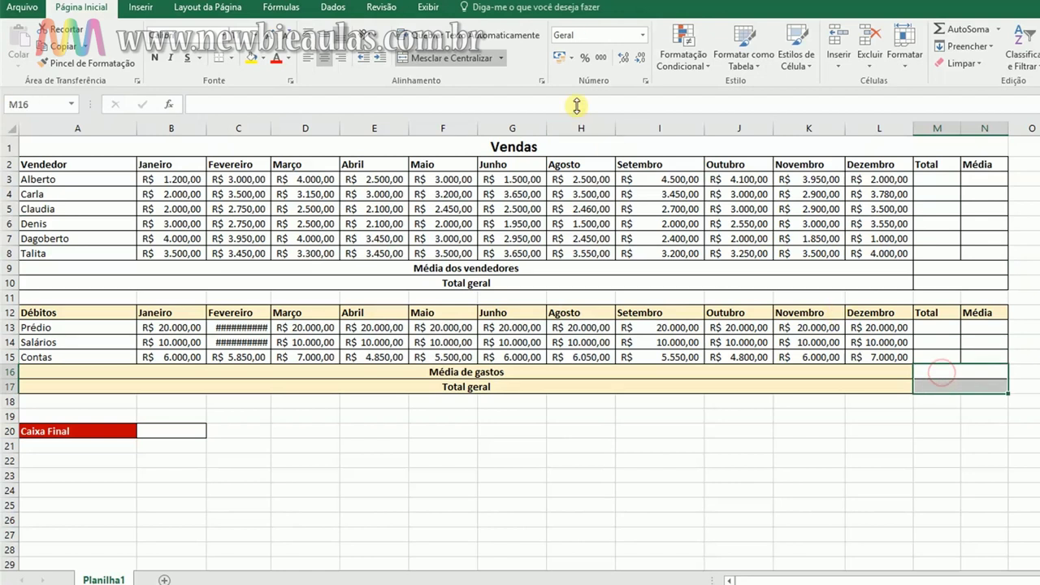
pyautogui.click(1020, 284)
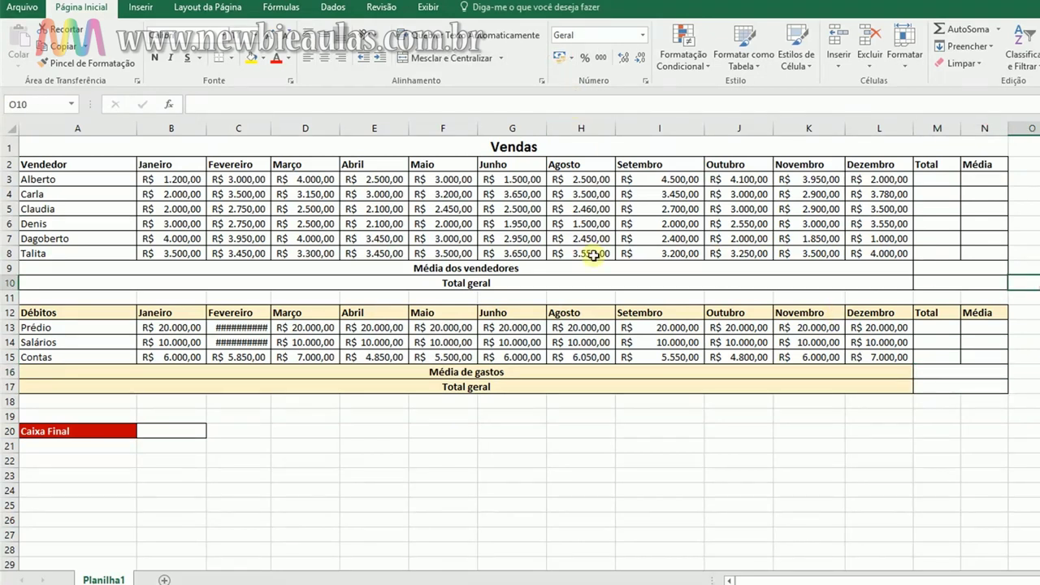
pyautogui.moveTo(45, 164); pyautogui.dragTo(885, 167)
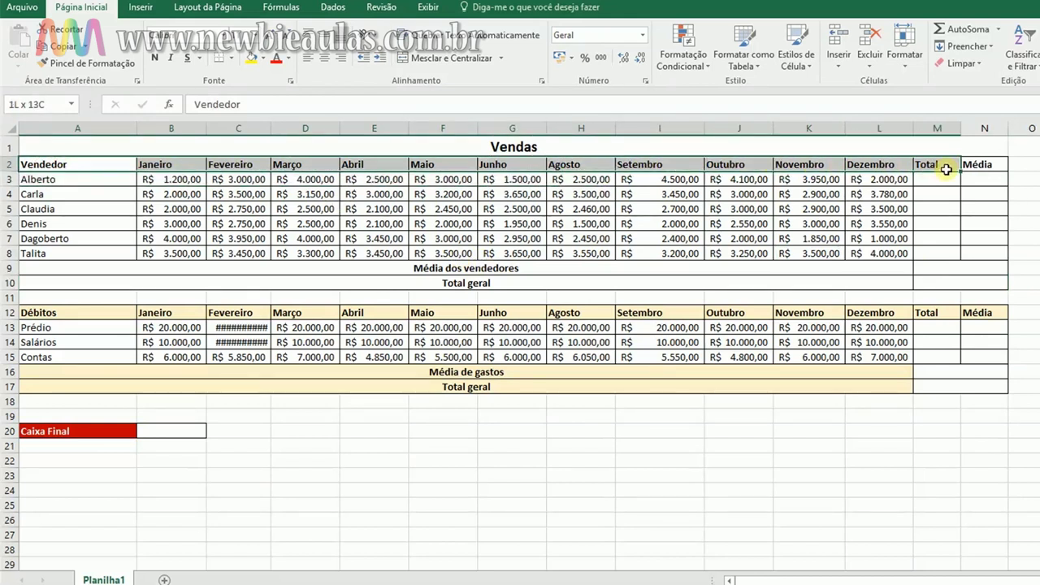
pyautogui.moveTo(885, 166); pyautogui.dragTo(999, 168)
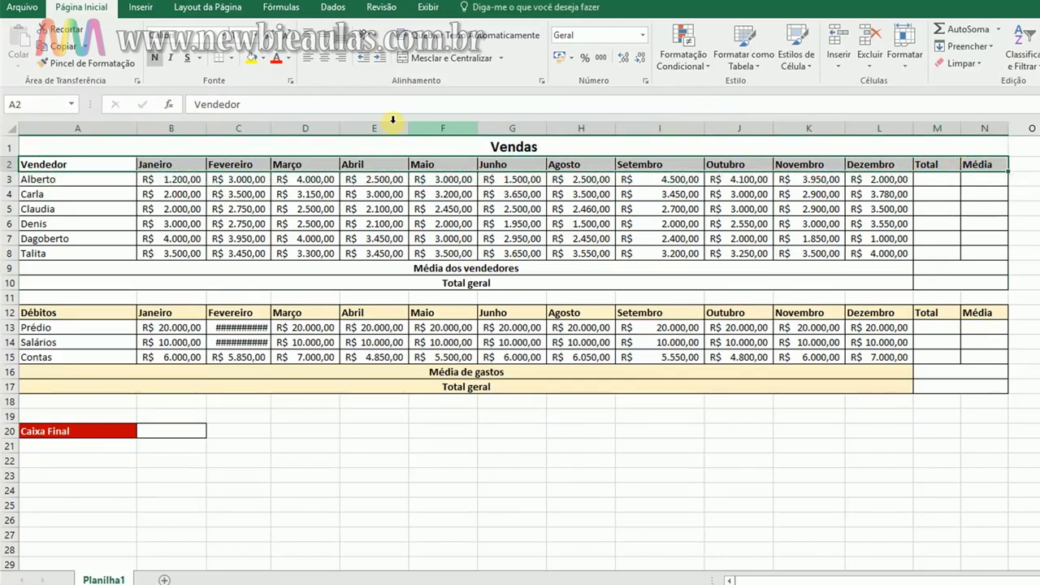
pyautogui.click(262, 57)
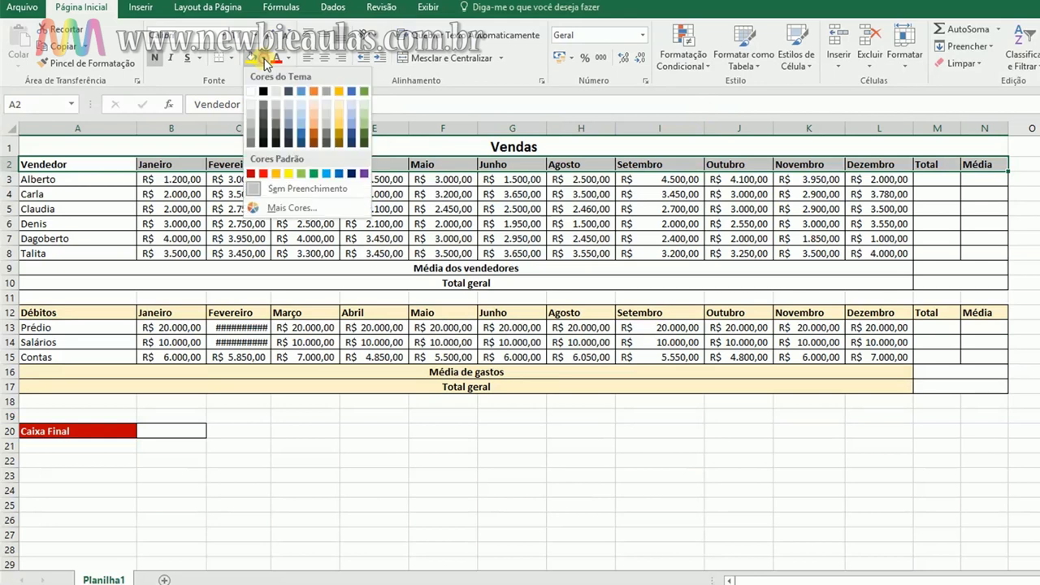
pyautogui.click(340, 108)
pyautogui.moveTo(209, 269); pyautogui.dragTo(217, 285)
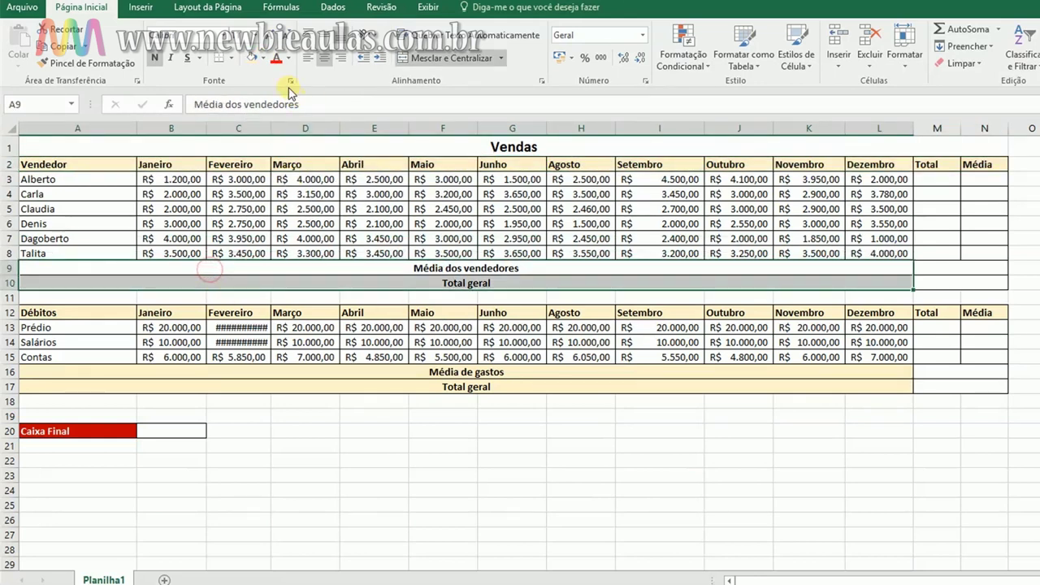
pyautogui.click(251, 58)
pyautogui.click(1038, 282)
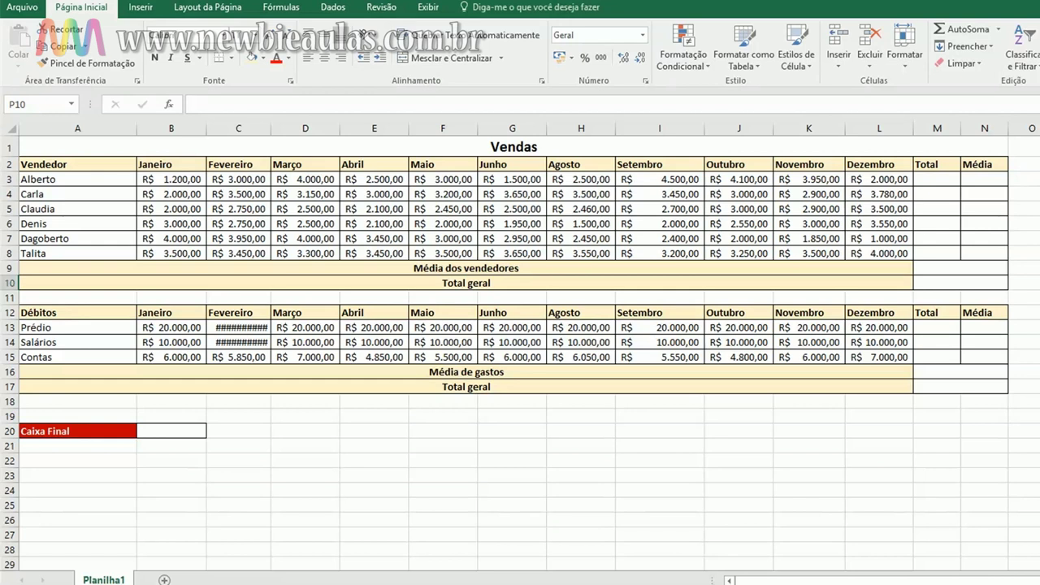
# Auto-fit column C so February debts display R$ 20.000,00 and R$ 10.000,00
pyautogui.doubleClick(272, 128)
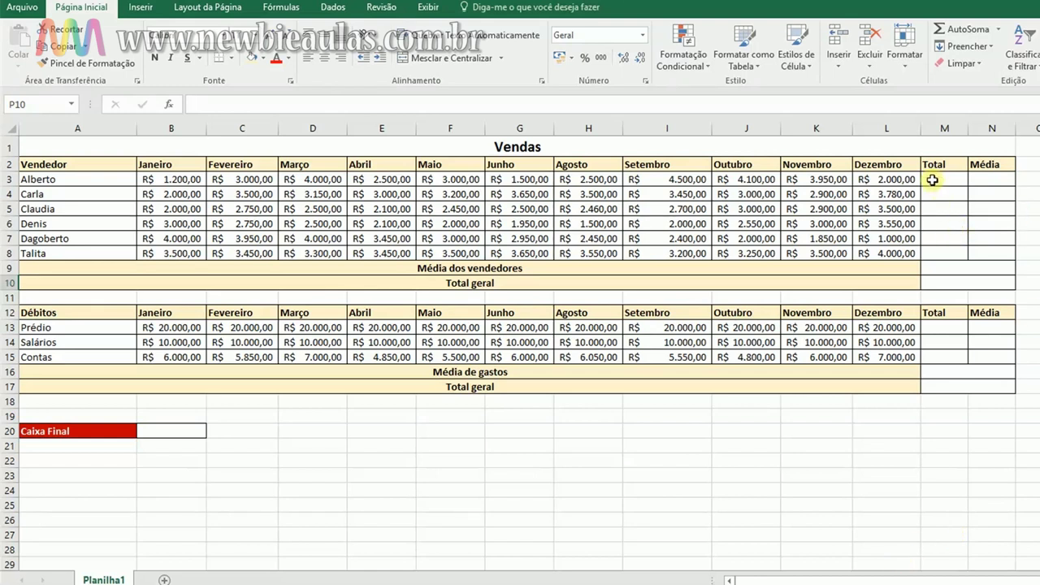
pyautogui.doubleClick(932, 179)
# Enter =soma(B3:L3) in M3 to total Alberto's sales
pyautogui.write('=')
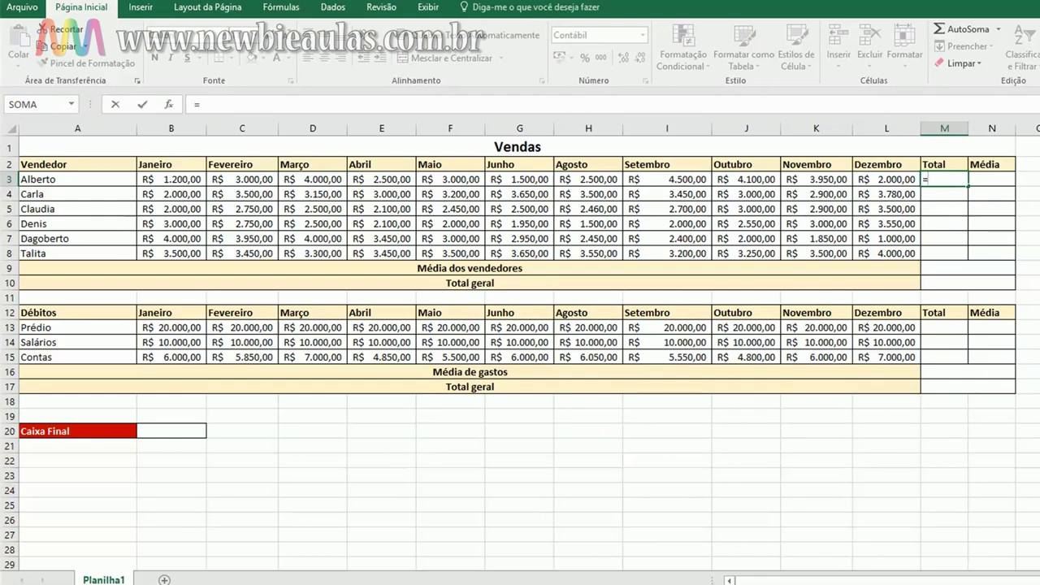
pyautogui.write('s')
pyautogui.write('oma')
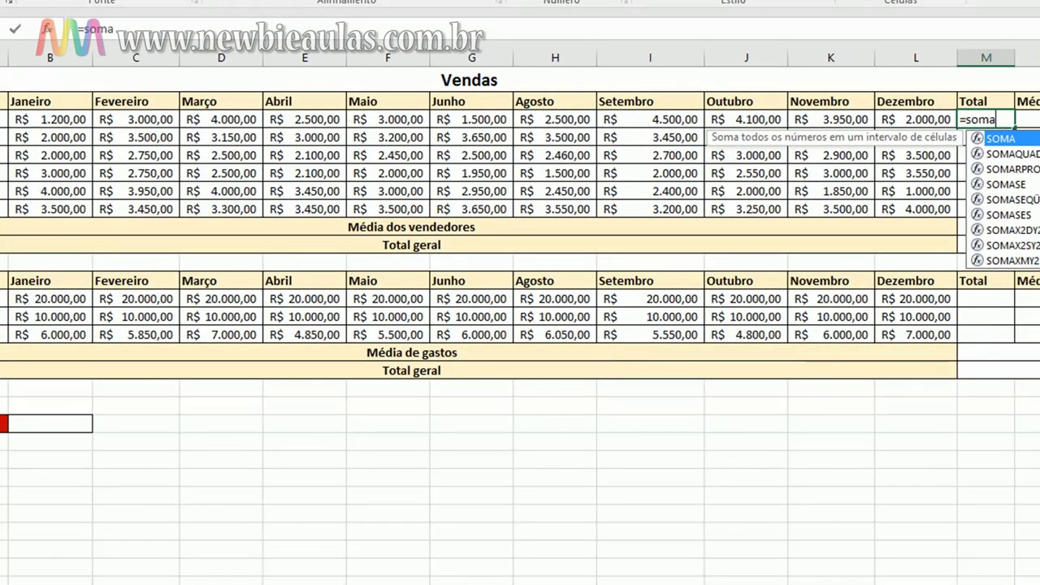
pyautogui.write('(')
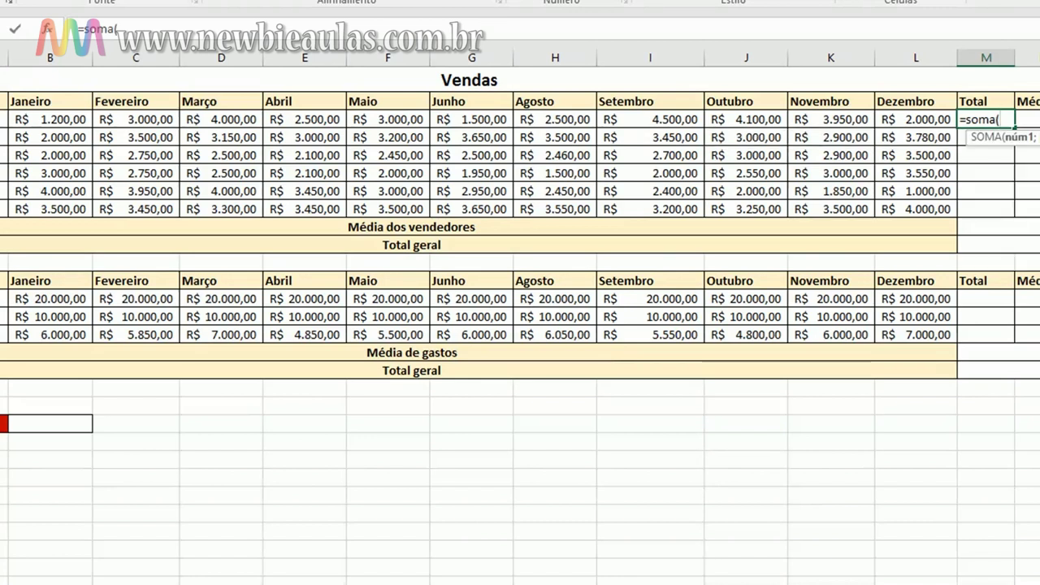
pyautogui.moveTo(20, 120); pyautogui.dragTo(288, 111)
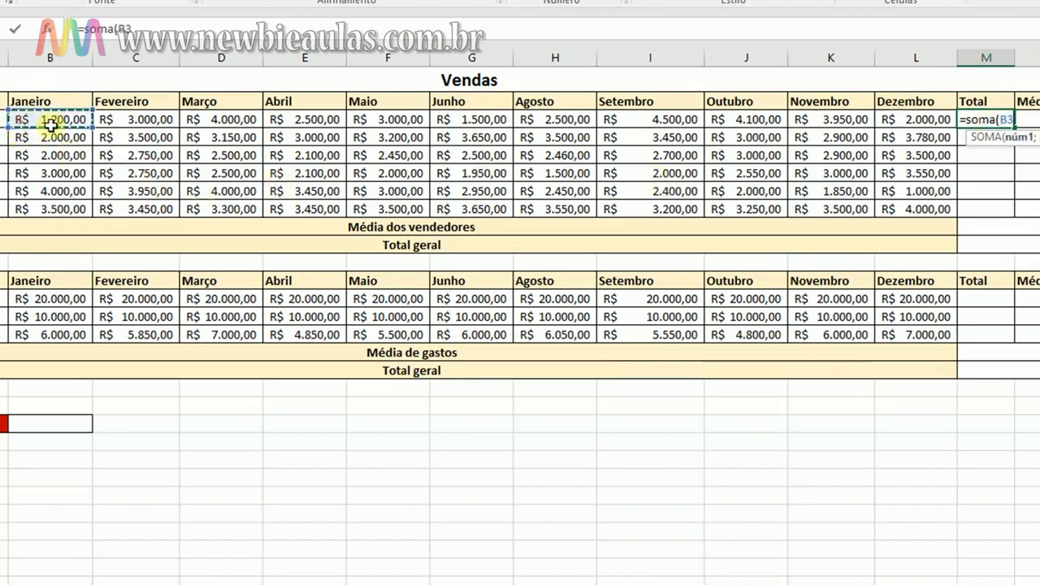
pyautogui.moveTo(289, 111); pyautogui.dragTo(914, 124)
pyautogui.write(')')
pyautogui.press('Return')
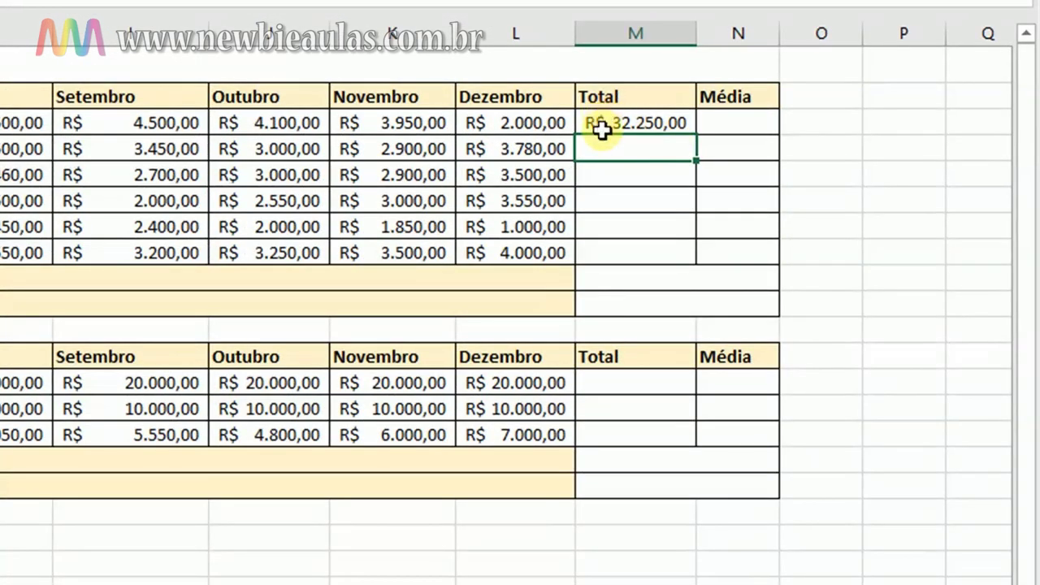
# Copy the SOMA formula from M3 into M4:M8 for the other sellers' totals
pyautogui.click(650, 130)
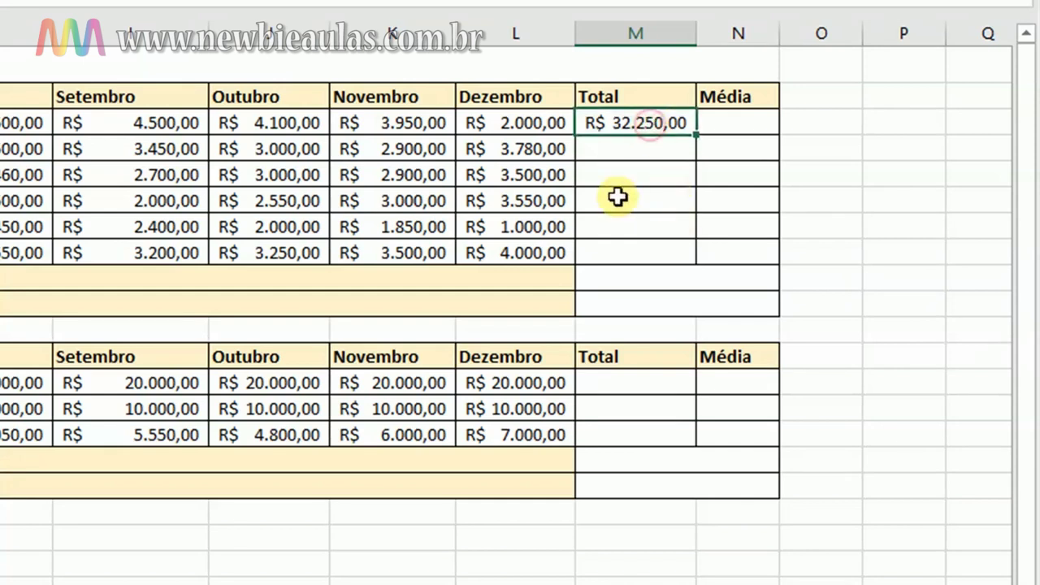
pyautogui.hotkey('ctrl', 'c')
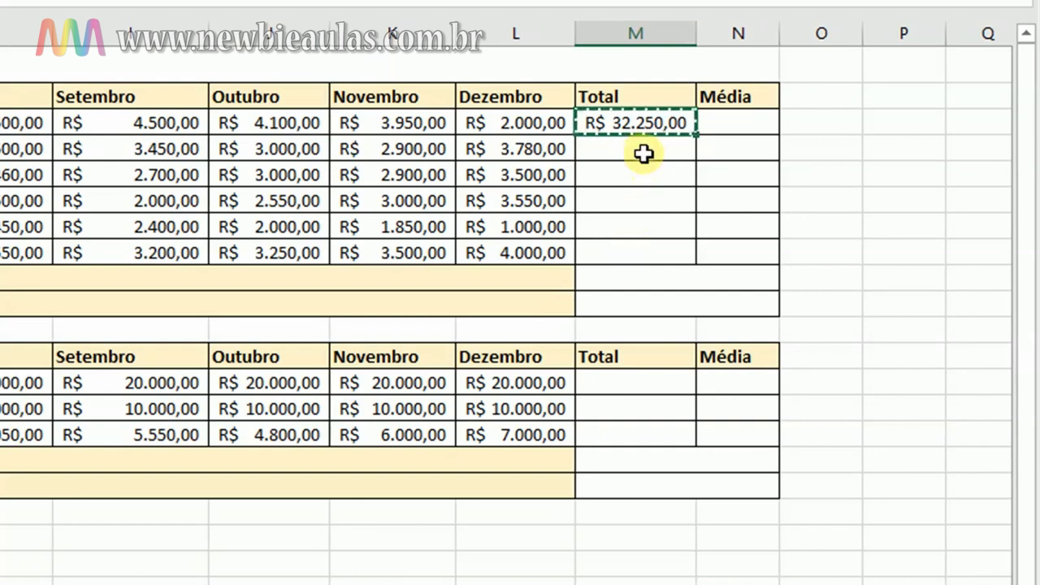
pyautogui.moveTo(643, 155); pyautogui.dragTo(647, 247)
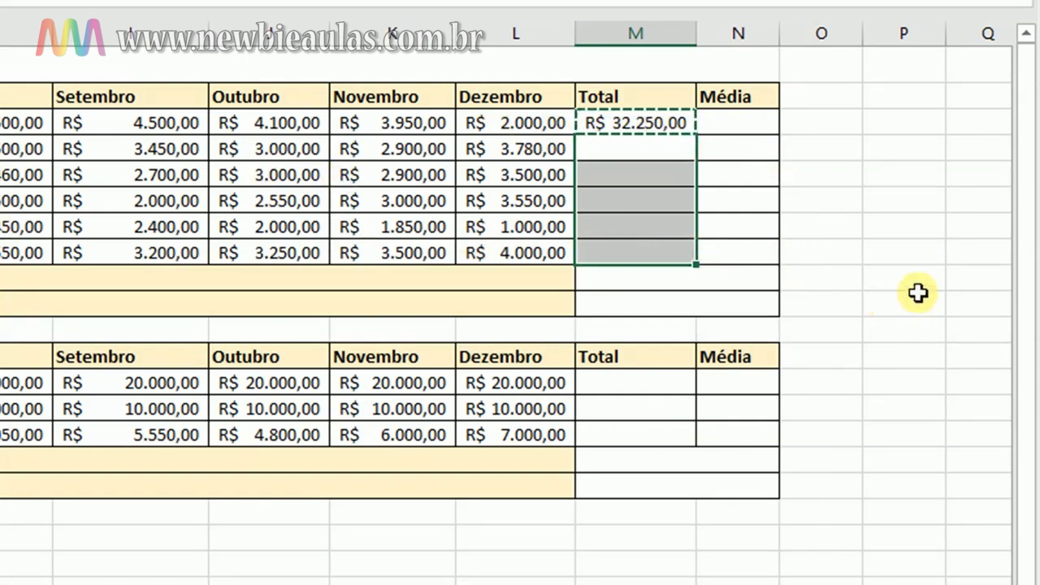
pyautogui.hotkey('ctrl', 'v')
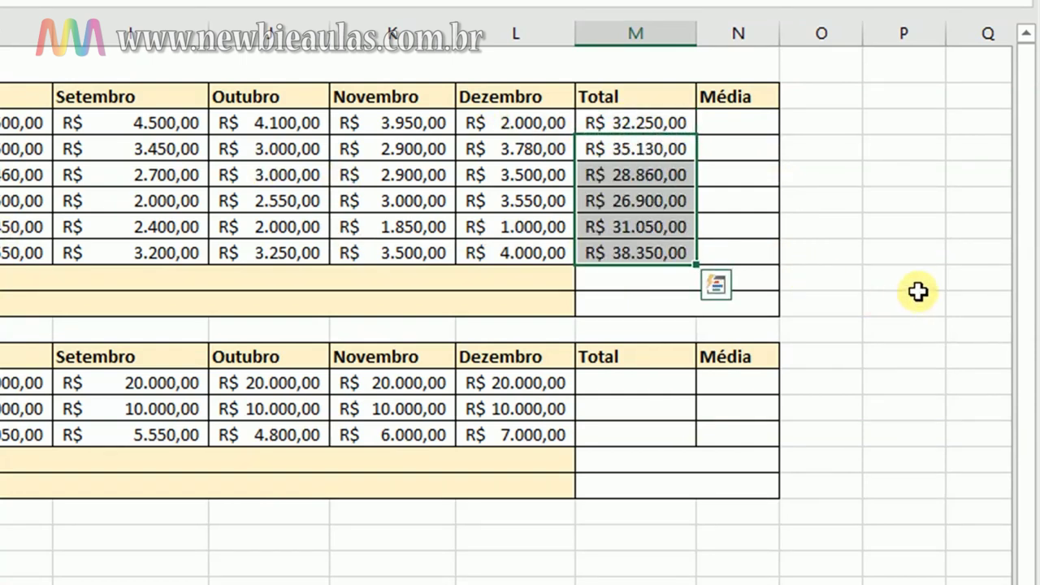
pyautogui.click(641, 227)
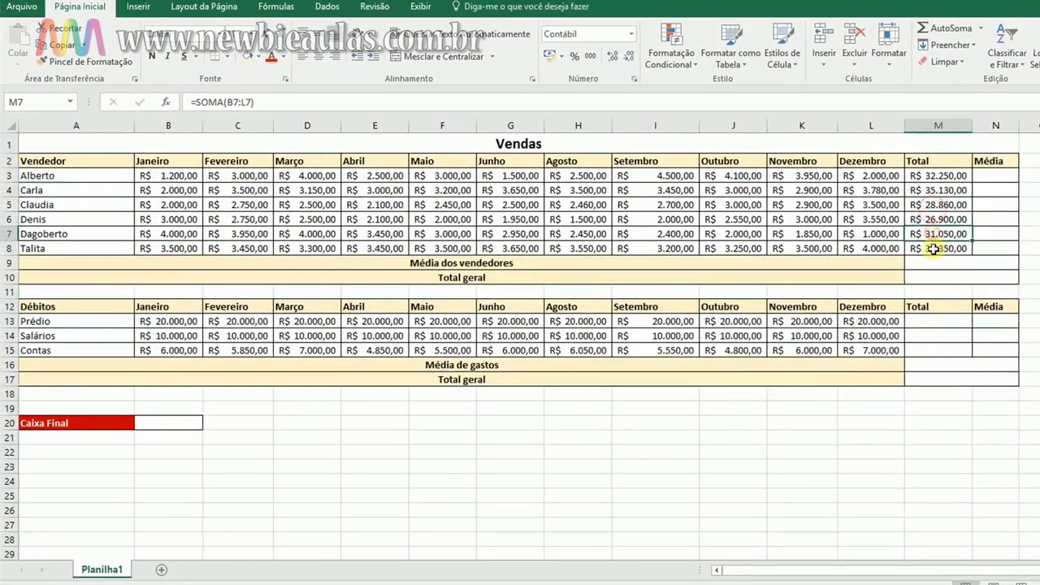
pyautogui.click(934, 249)
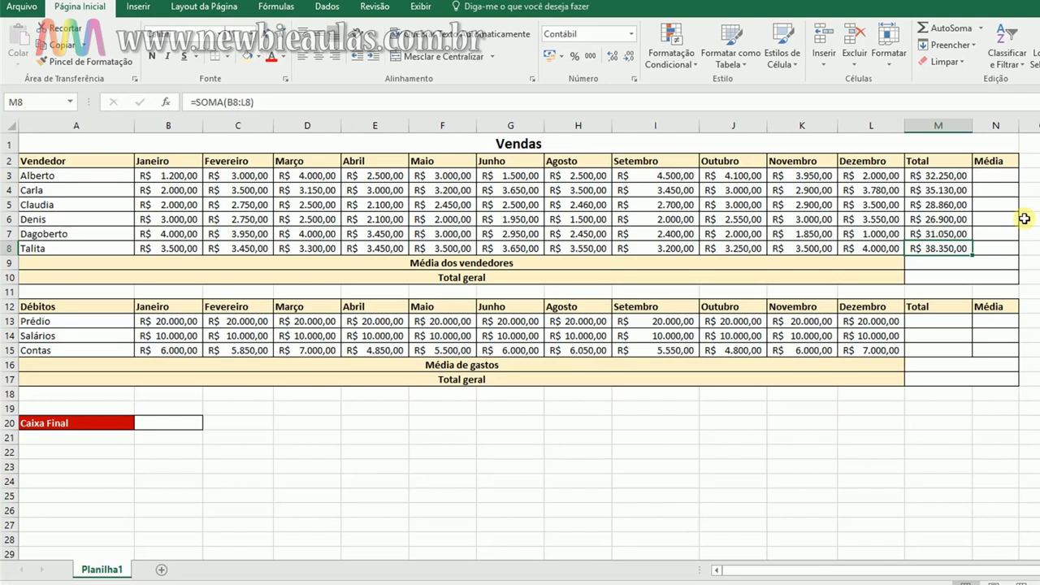
# Enter =média(B3:L3) in N3 to average Alberto's monthly sales
pyautogui.click(987, 175)
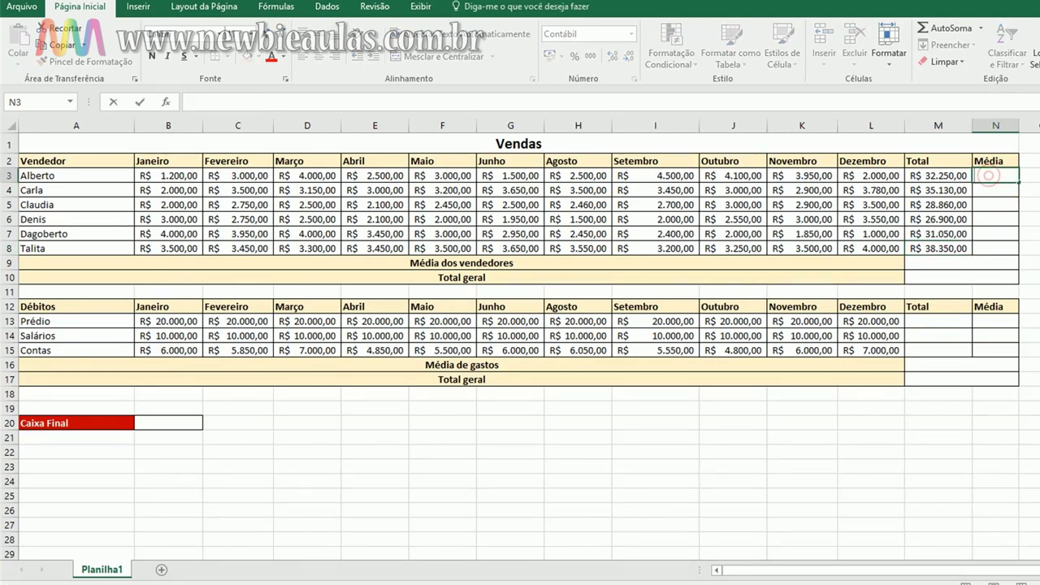
pyautogui.write('=média')
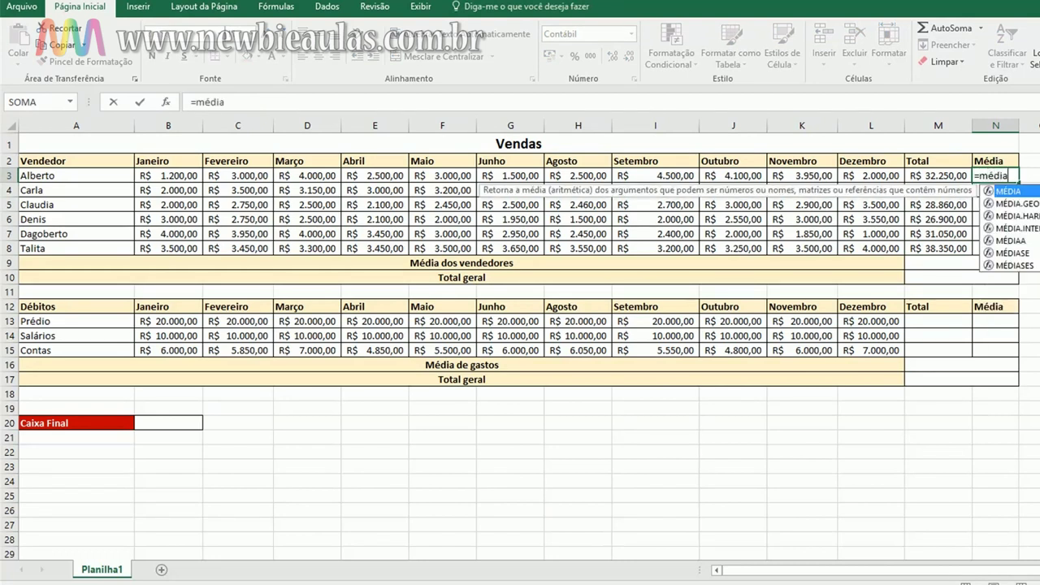
pyautogui.write('(')
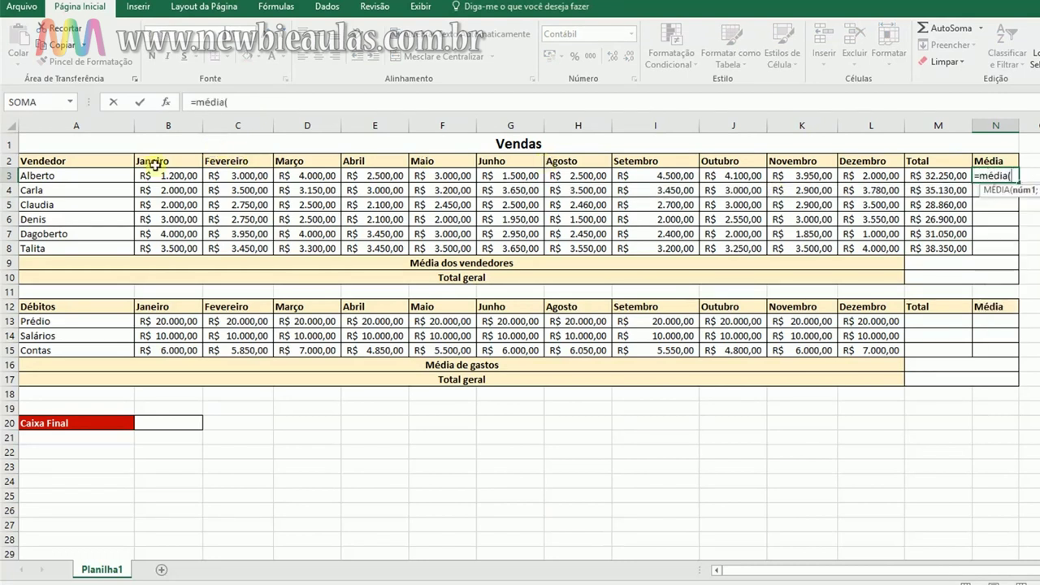
pyautogui.moveTo(150, 174); pyautogui.dragTo(871, 175)
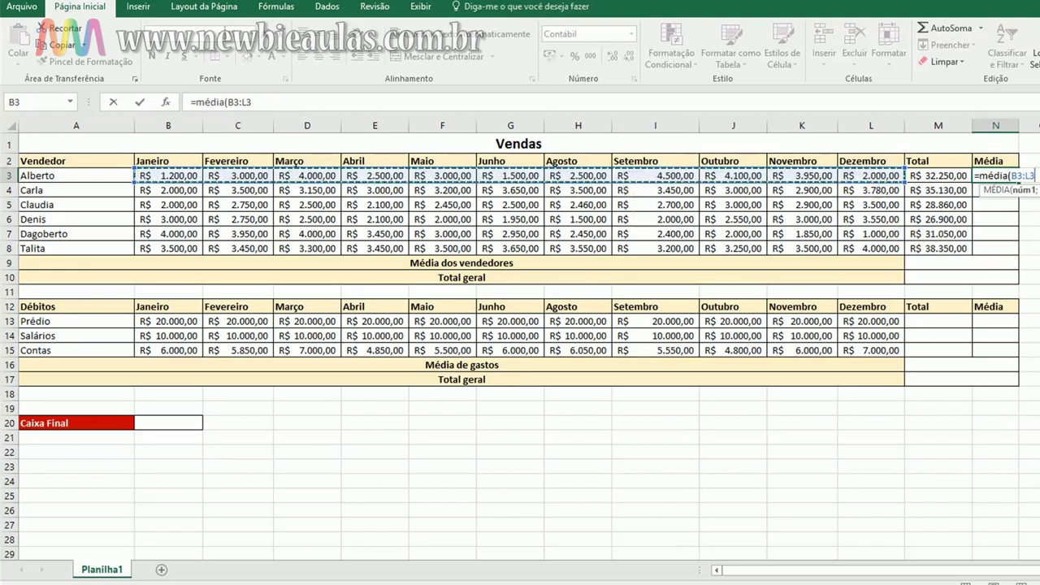
pyautogui.write(')')
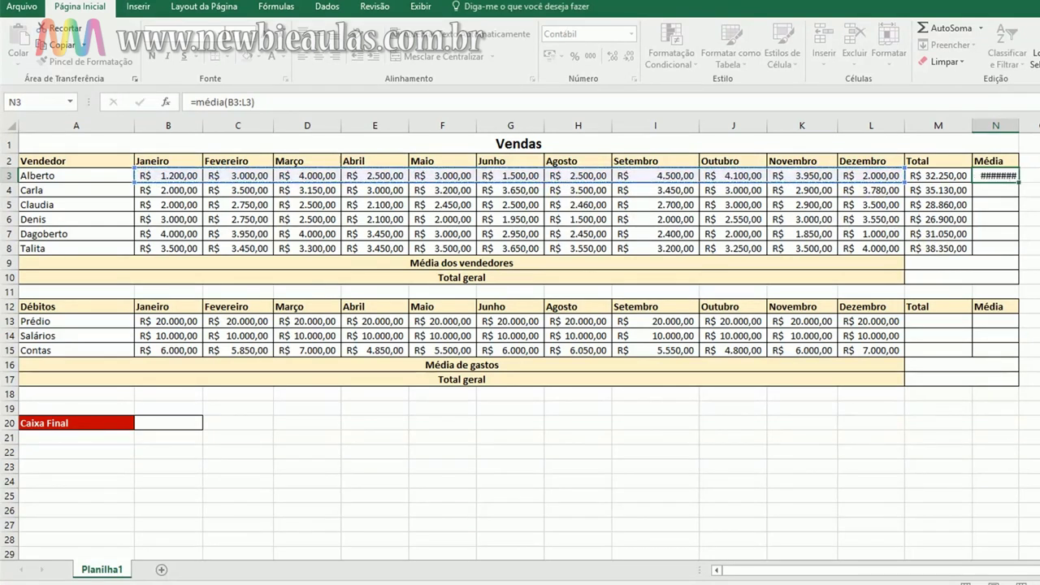
pyautogui.press('Return')
# Copy the MÉDIA formula from N3 into N4:N8 for the remaining sellers
pyautogui.click(1009, 175)
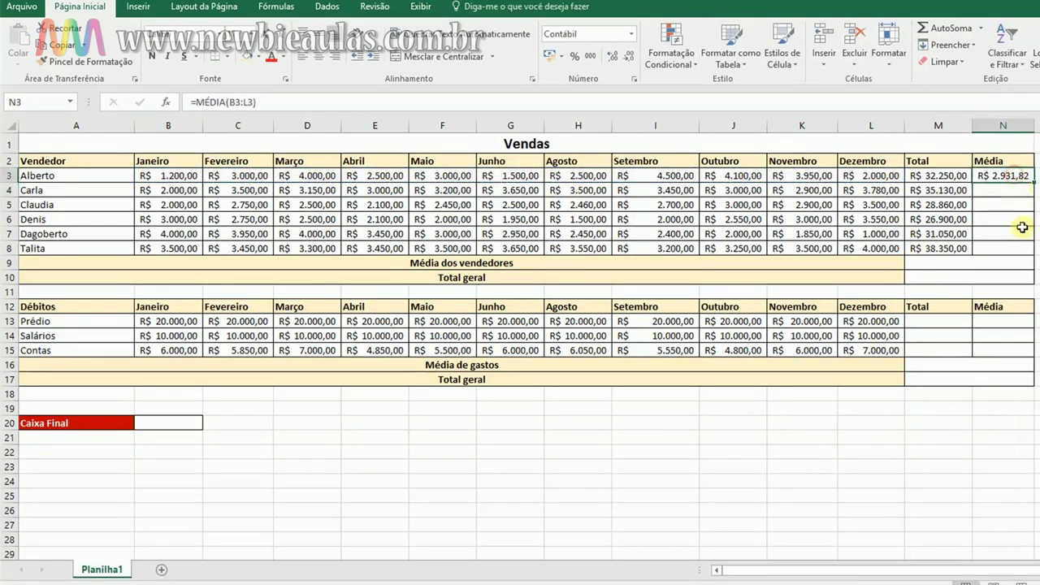
pyautogui.hotkey('ctrl', 'c')
pyautogui.moveTo(1002, 189); pyautogui.dragTo(1001, 250)
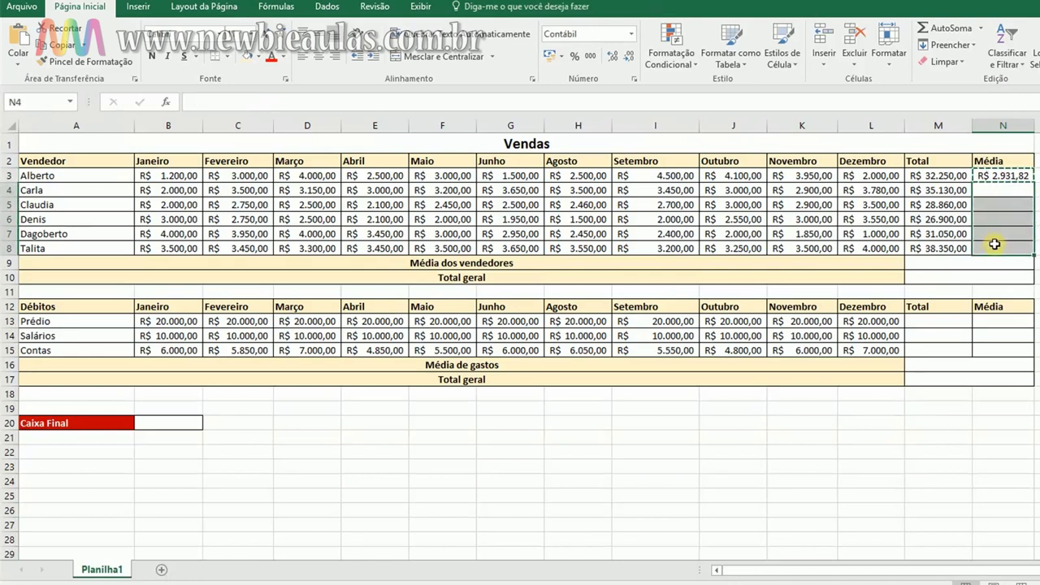
pyautogui.hotkey('ctrl', 'v')
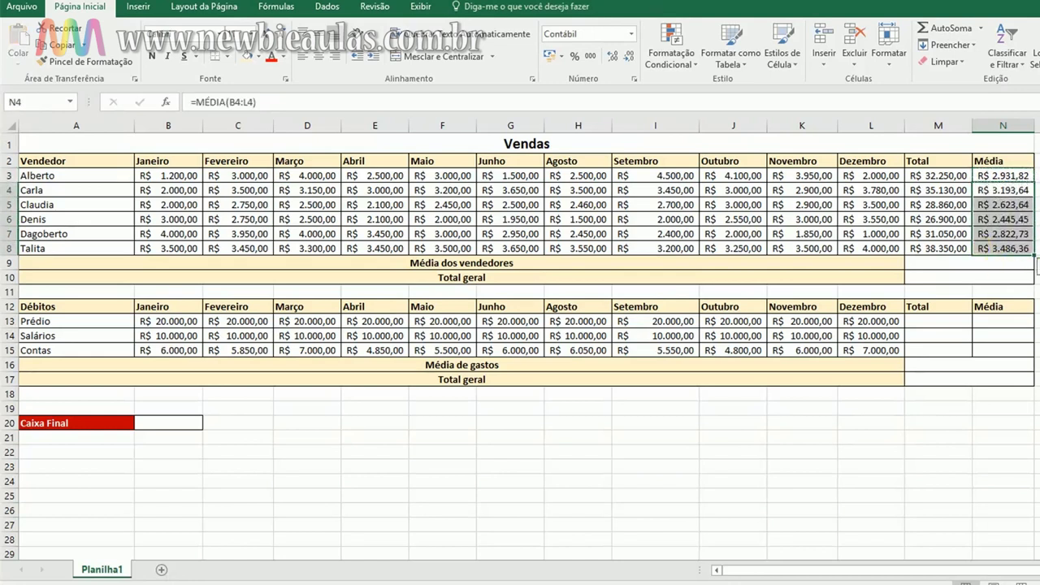
pyautogui.click(1038, 205)
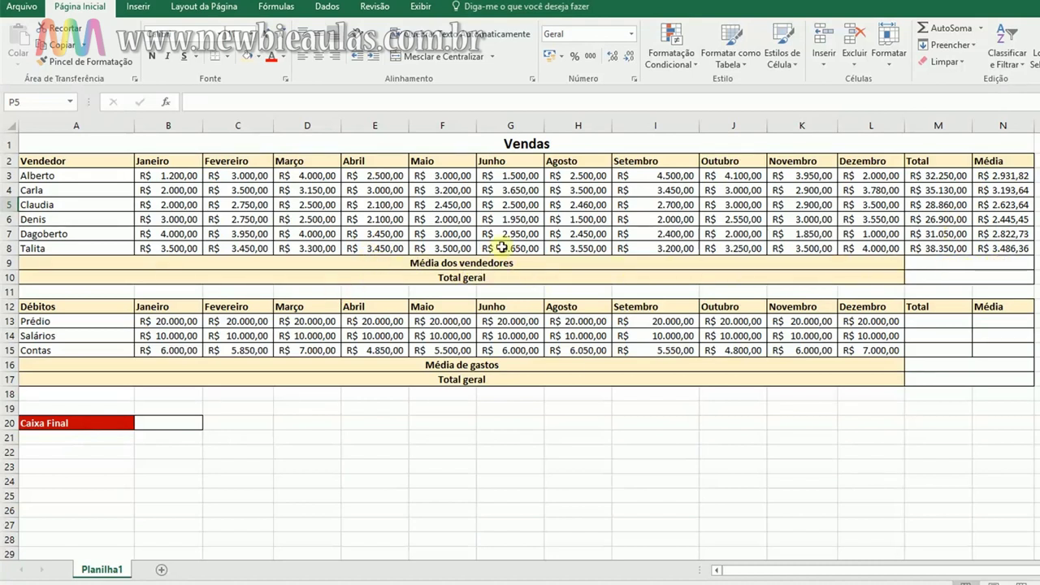
# Use AutoSoma Média to fill the Média dos vendedores cell with R$ 32.090,00
pyautogui.click(972, 260)
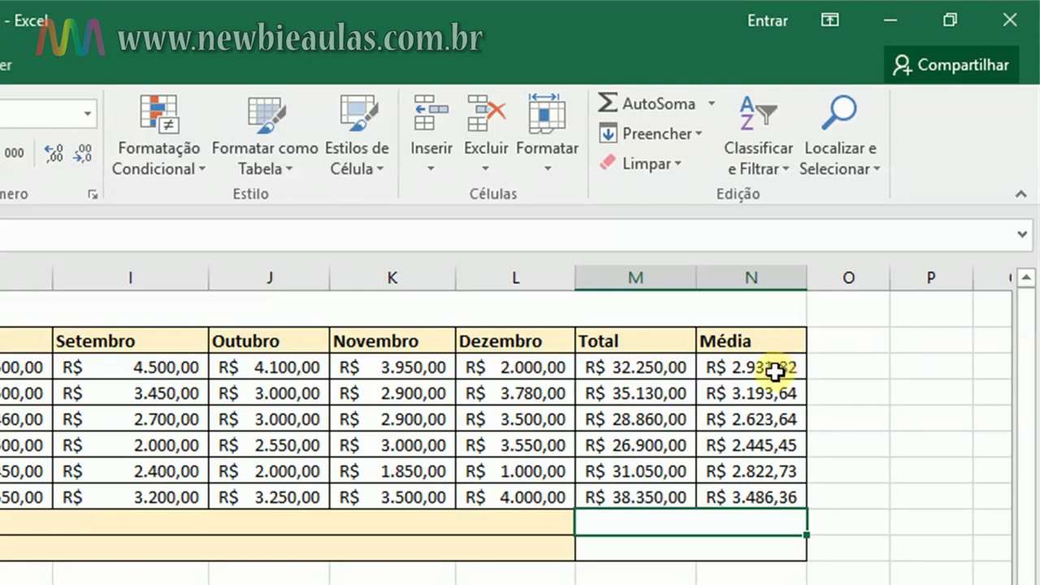
pyautogui.moveTo(737, 368)
pyautogui.mouseDown()
pyautogui.moveTo(741, 512)
pyautogui.moveTo(742, 467)
pyautogui.moveTo(745, 489)
pyautogui.moveTo(747, 441)
pyautogui.moveTo(738, 515)
pyautogui.moveTo(739, 441)
pyautogui.moveTo(731, 521)
pyautogui.moveTo(733, 503)
pyautogui.mouseUp()
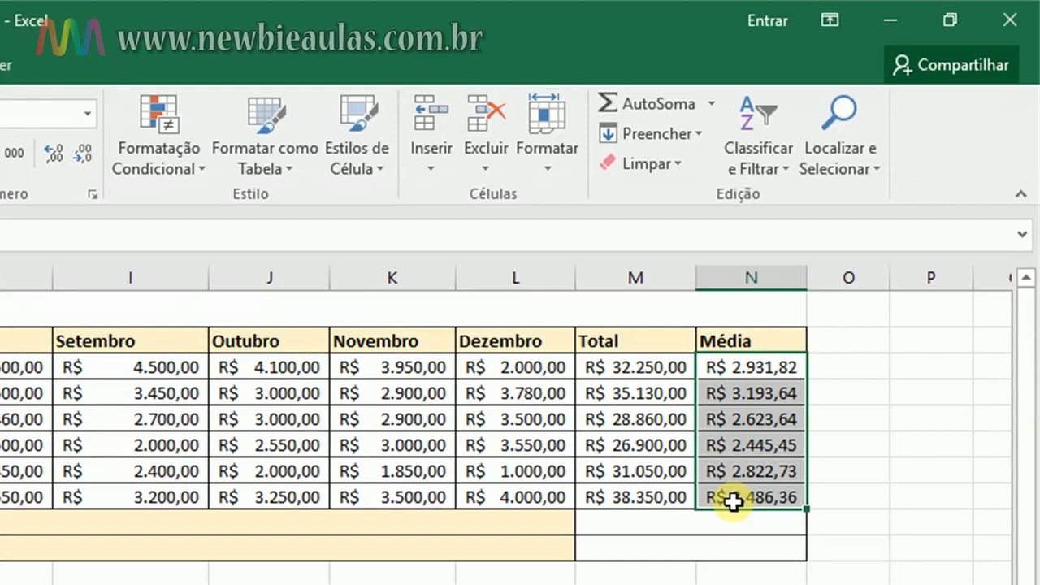
pyautogui.moveTo(733, 502); pyautogui.dragTo(733, 494)
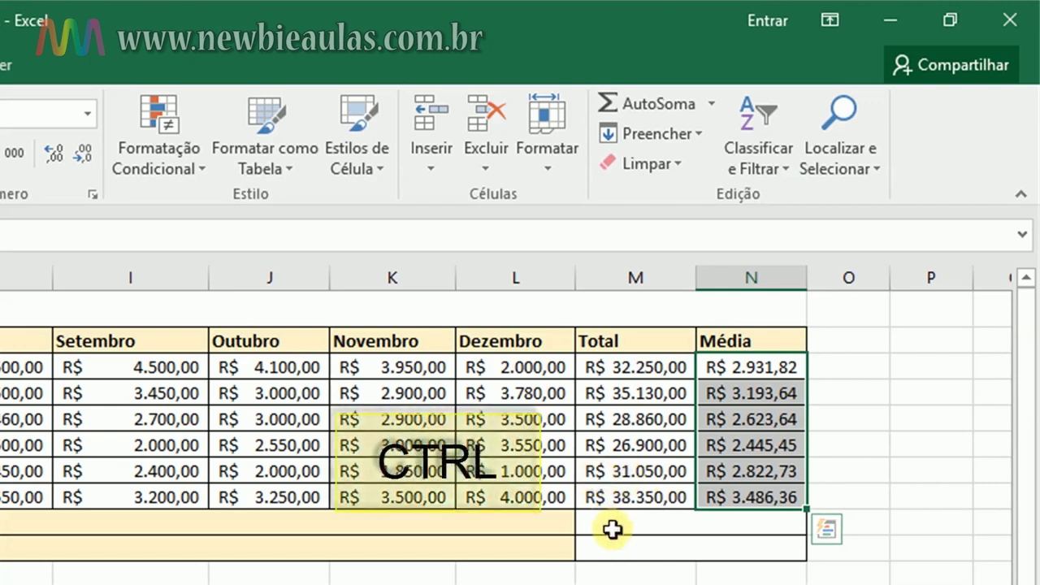
pyautogui.keyDown('ctrl'); pyautogui.click(612, 528); pyautogui.keyUp('ctrl')
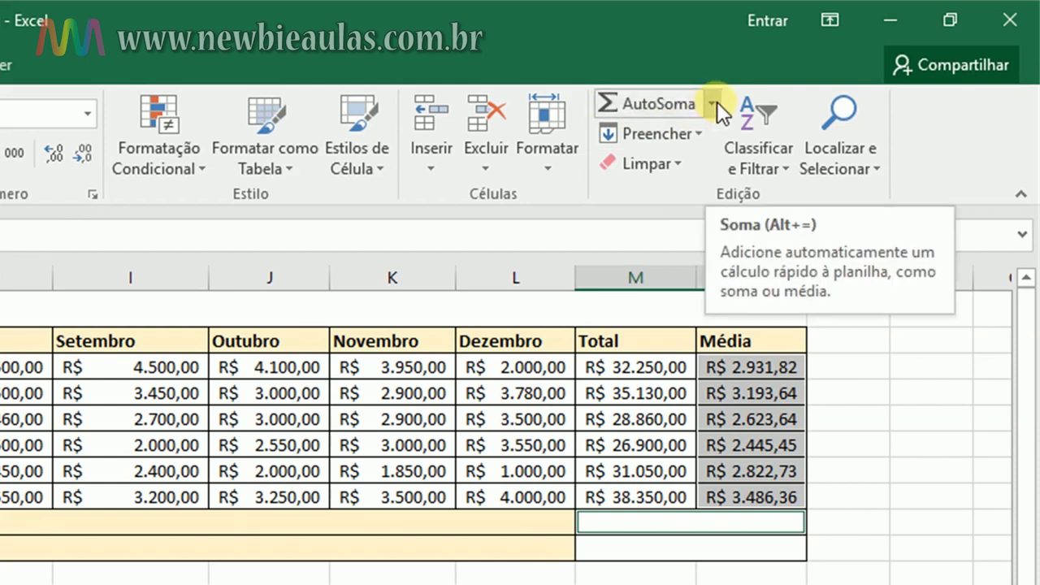
pyautogui.click(717, 102)
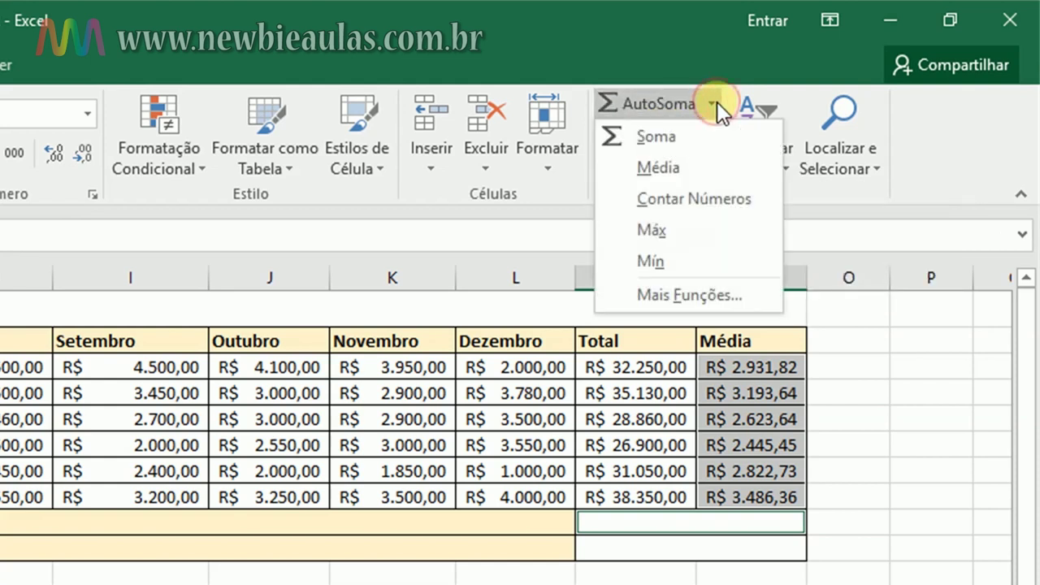
pyautogui.click(695, 166)
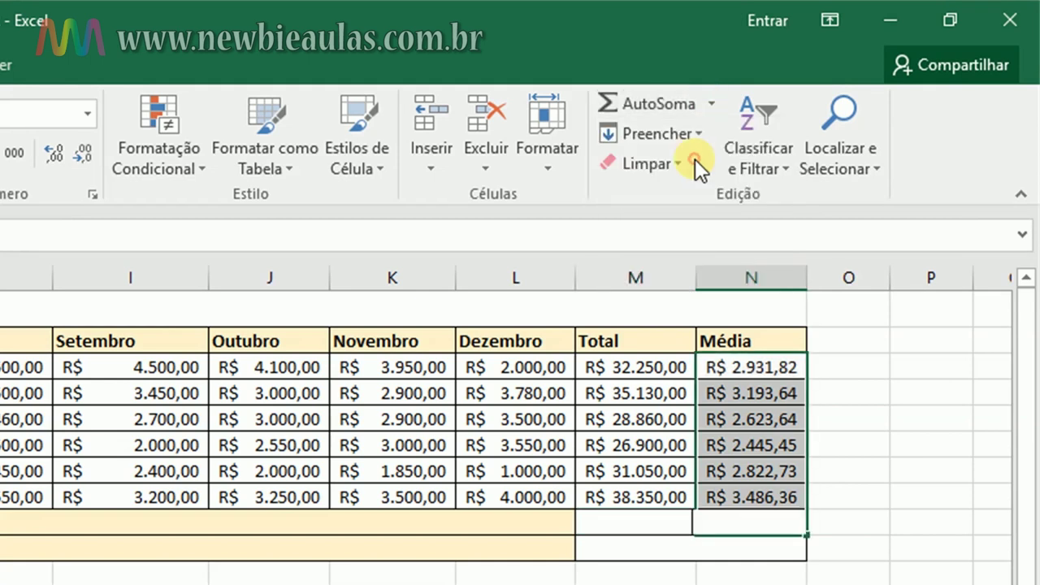
pyautogui.click(876, 548)
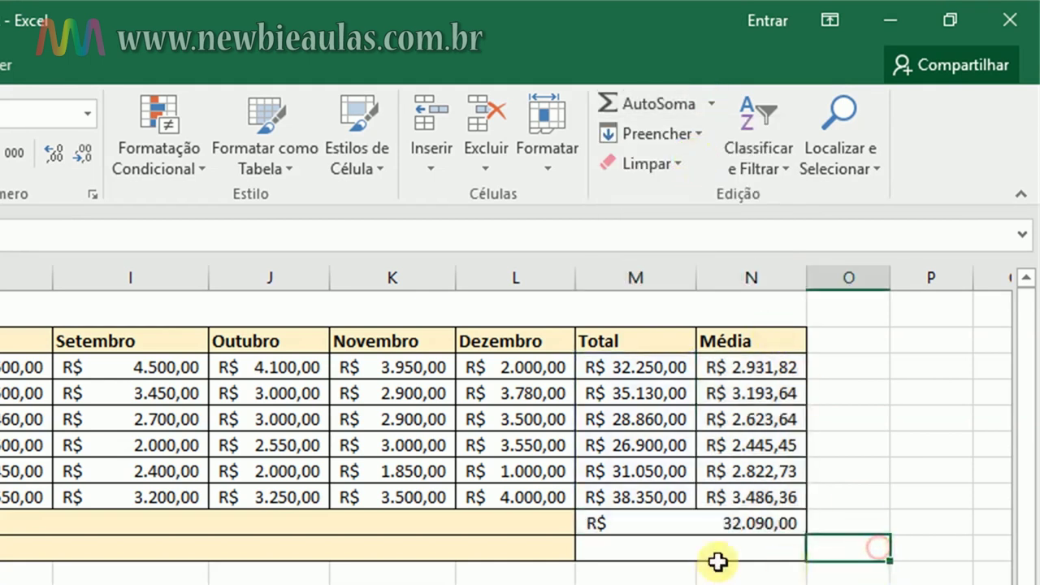
pyautogui.click(598, 526)
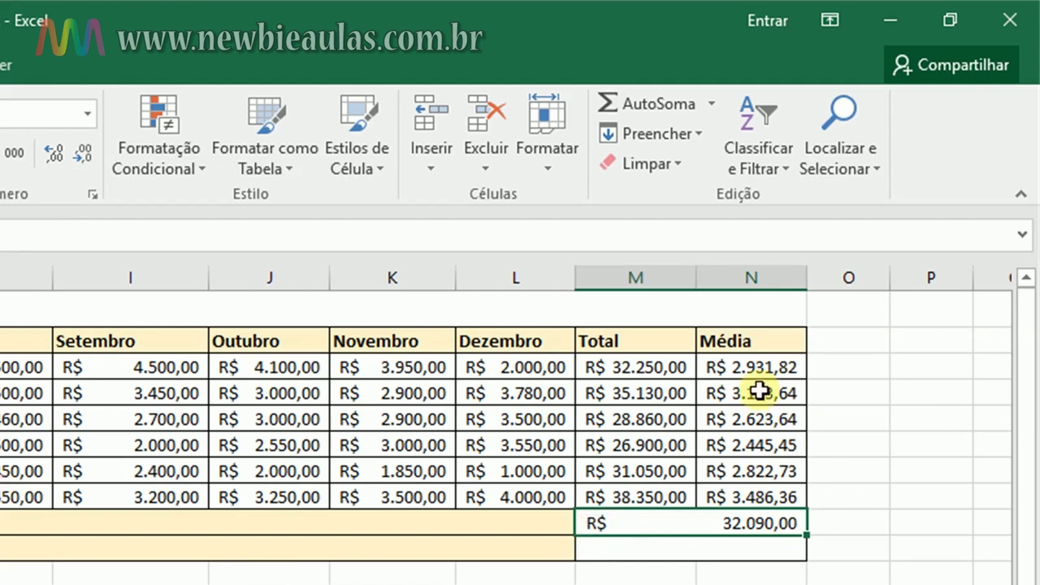
pyautogui.click(930, 430)
pyautogui.moveTo(631, 371)
pyautogui.mouseDown()
pyautogui.moveTo(610, 410)
pyautogui.moveTo(606, 497)
pyautogui.mouseUp()
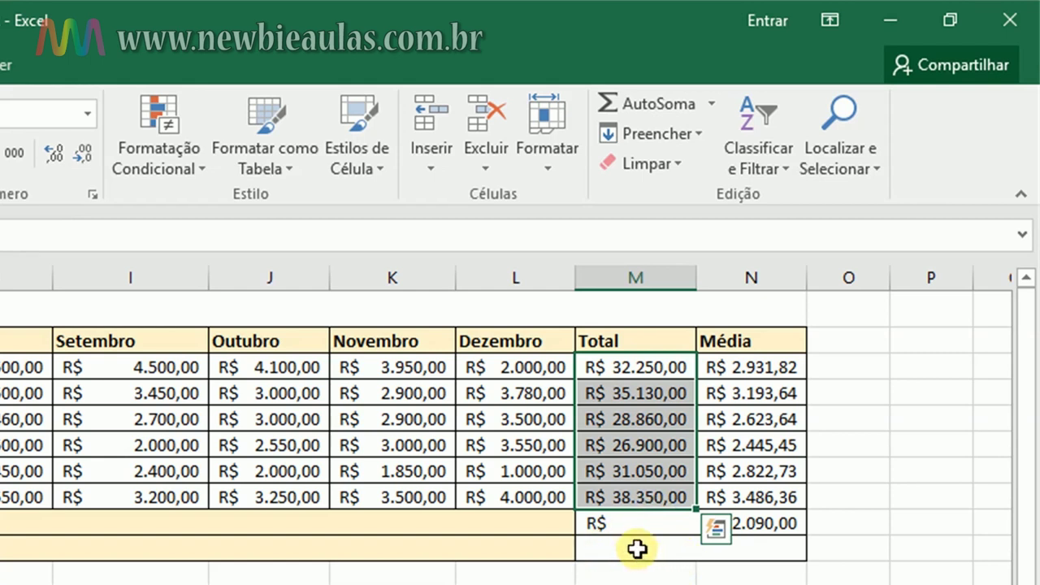
# Enter =soma(M3:M8) in the Total geral cell, giving R$ 192.540,00
pyautogui.click(637, 549)
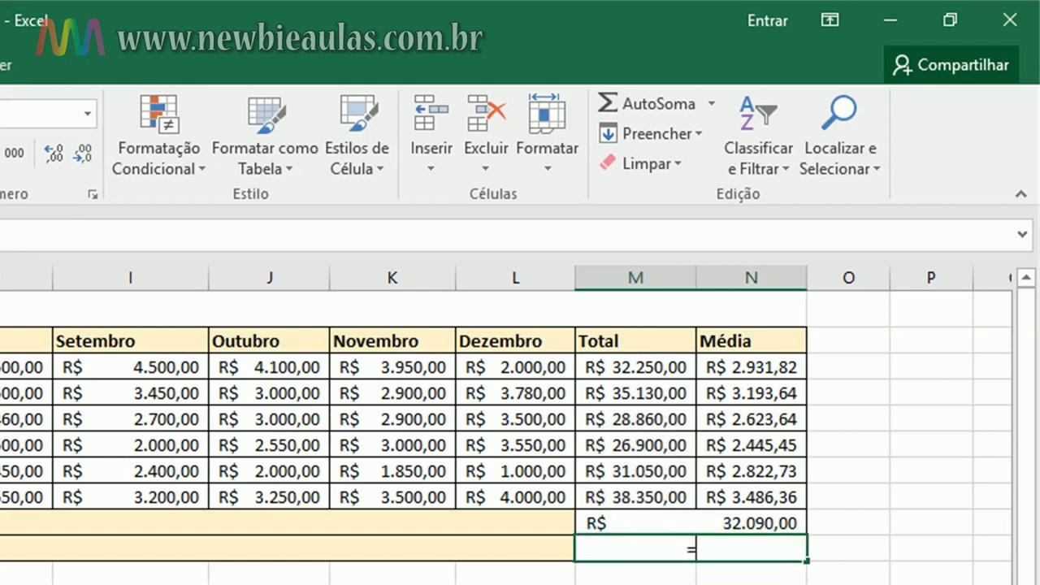
pyautogui.write('=soma')
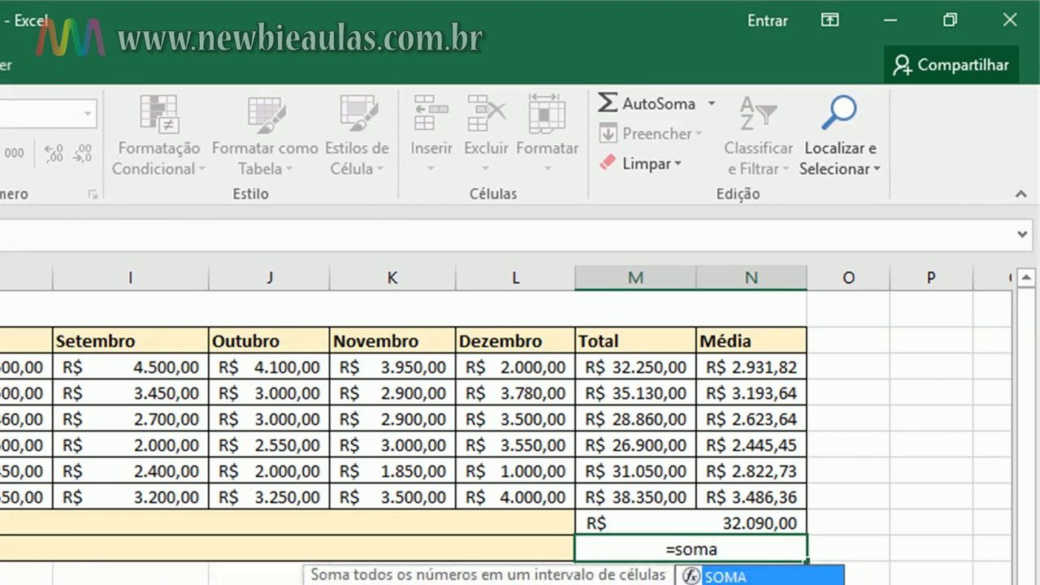
pyautogui.write('(')
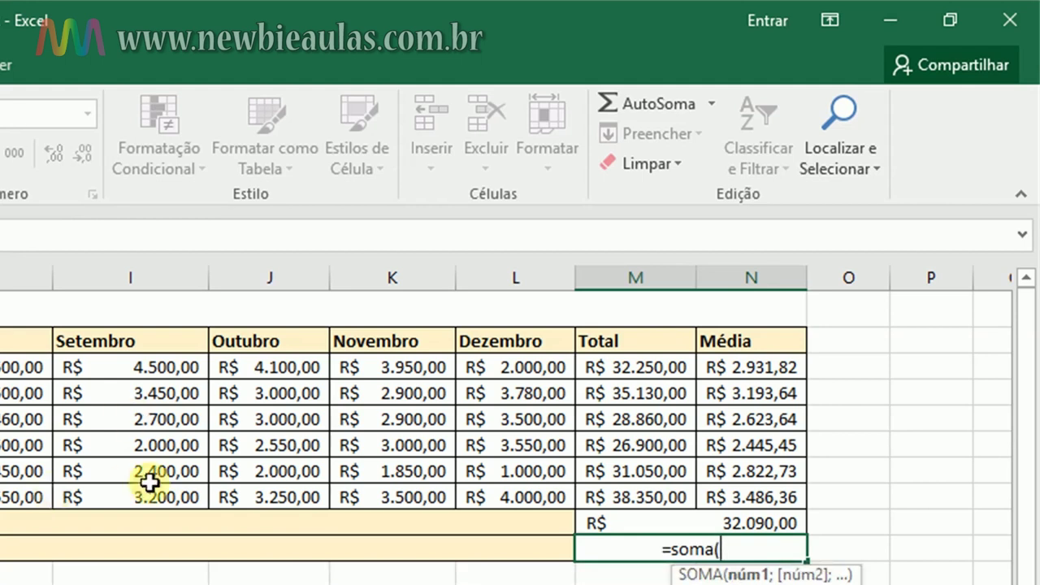
pyautogui.moveTo(648, 367); pyautogui.dragTo(634, 492)
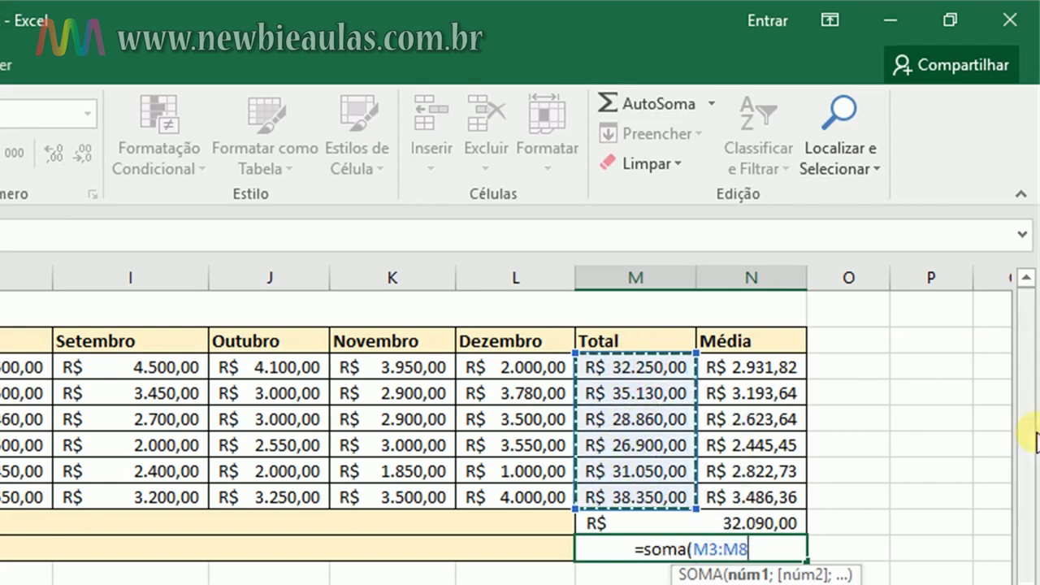
pyautogui.write(')')
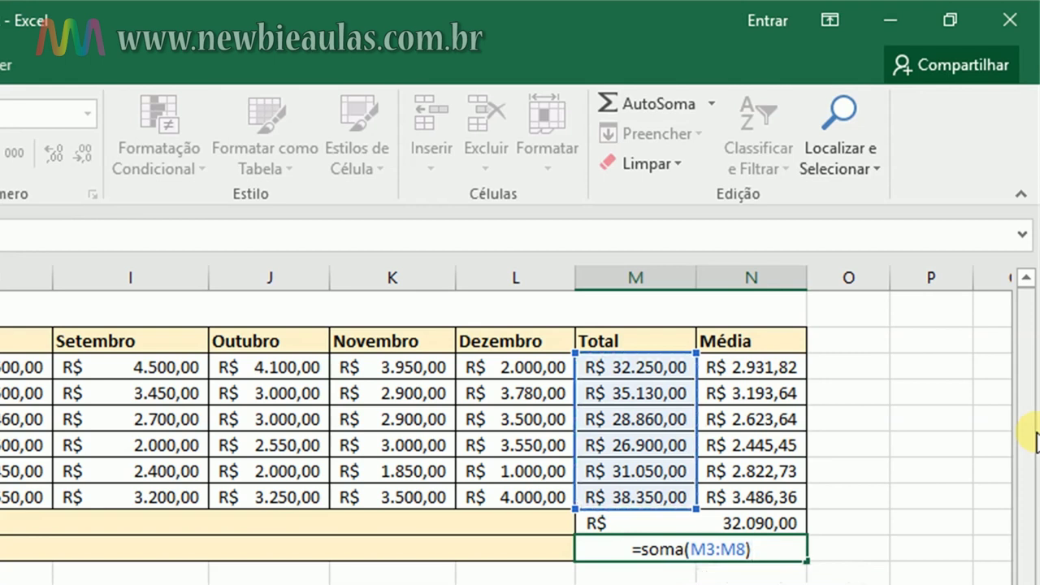
pyautogui.press('Return')
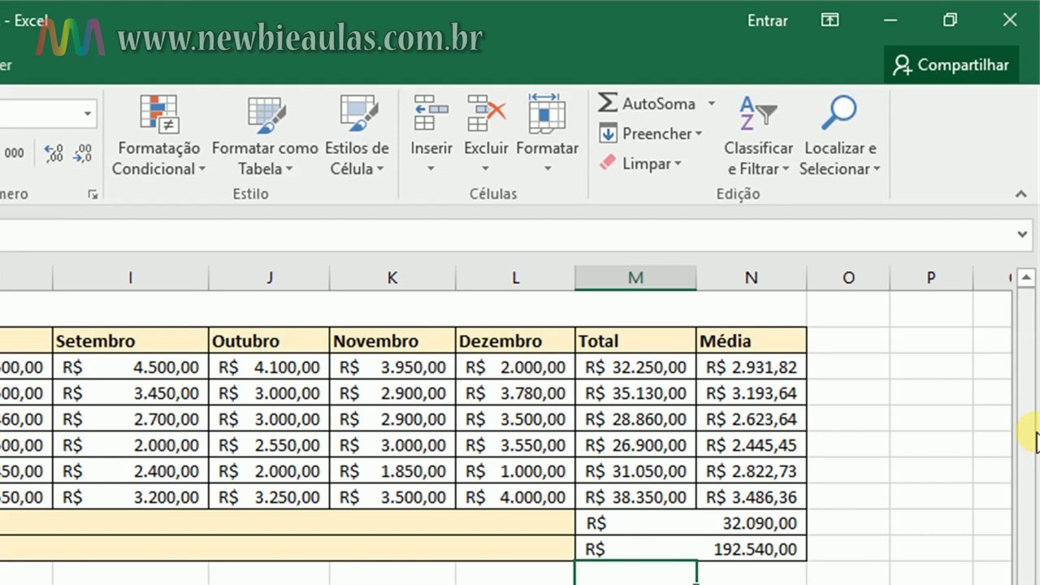
pyautogui.click(666, 495)
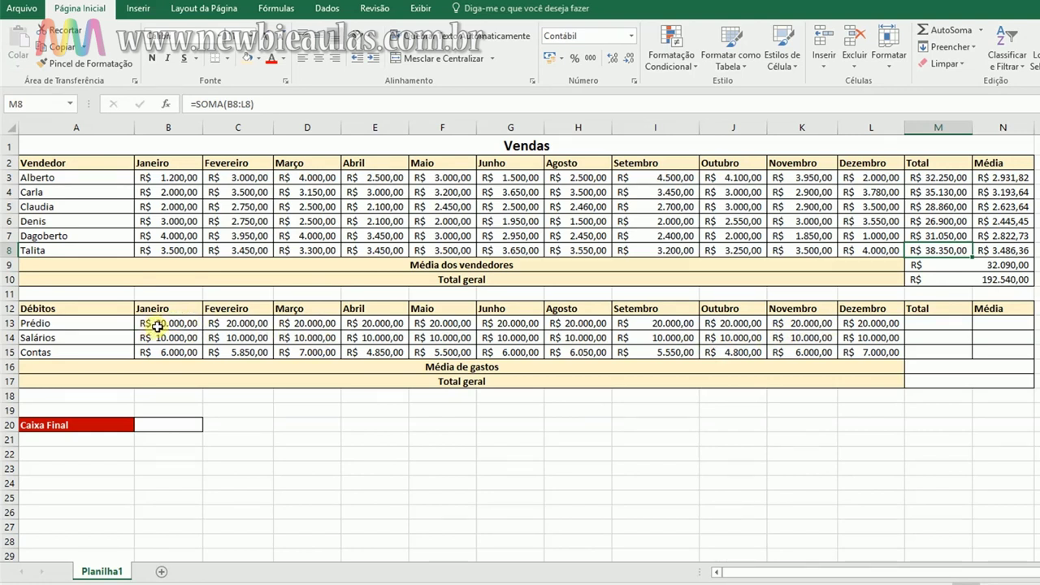
# AutoSum Prédio's monthly debts into M13 (R$ 220.000,00) and widen column M to fit
pyautogui.moveTo(162, 325); pyautogui.dragTo(508, 332)
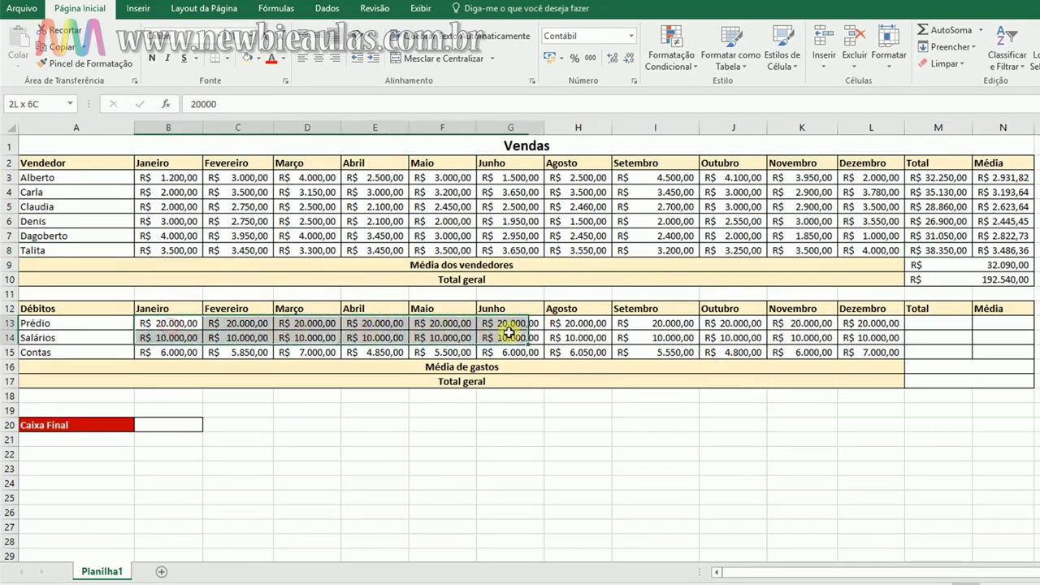
pyautogui.moveTo(507, 332); pyautogui.dragTo(919, 328)
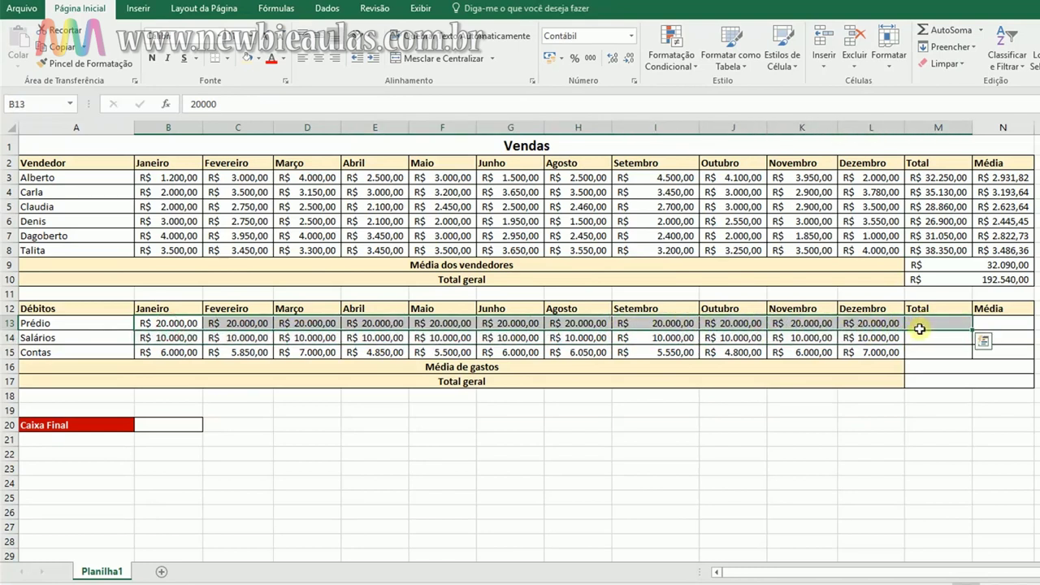
pyautogui.click(930, 30)
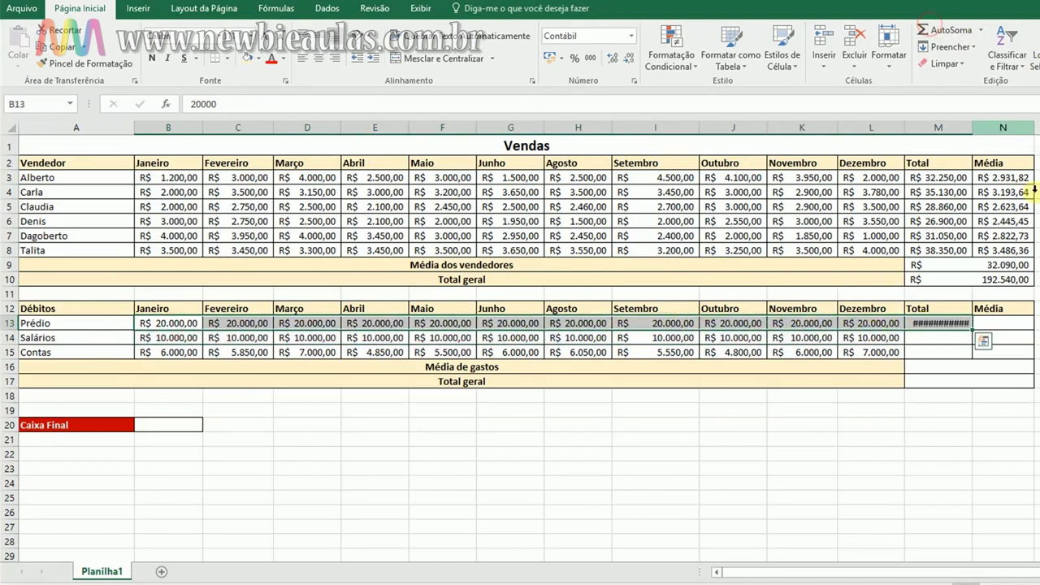
pyautogui.moveTo(972, 127); pyautogui.dragTo(984, 131)
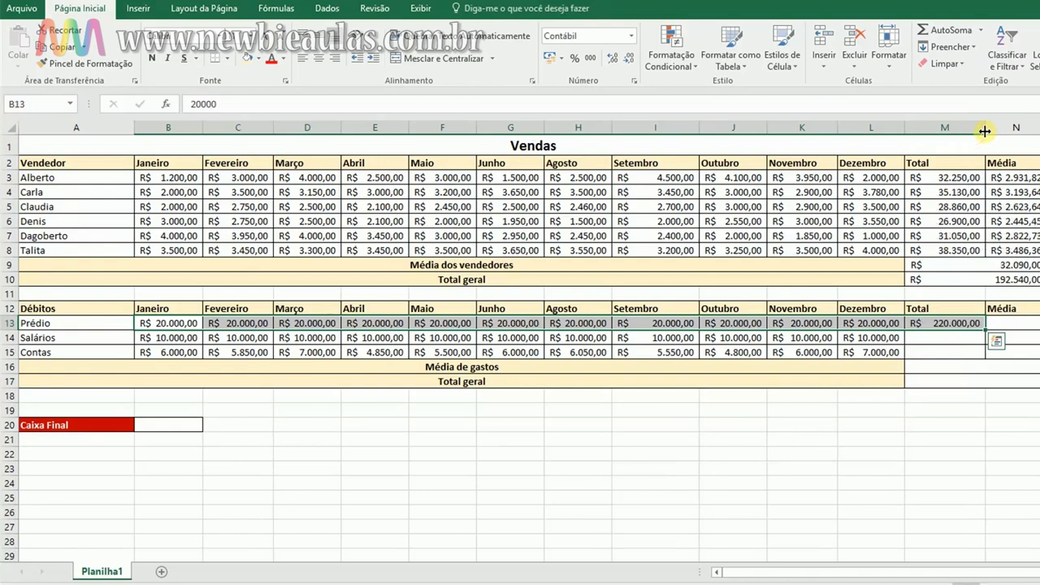
pyautogui.click(226, 338)
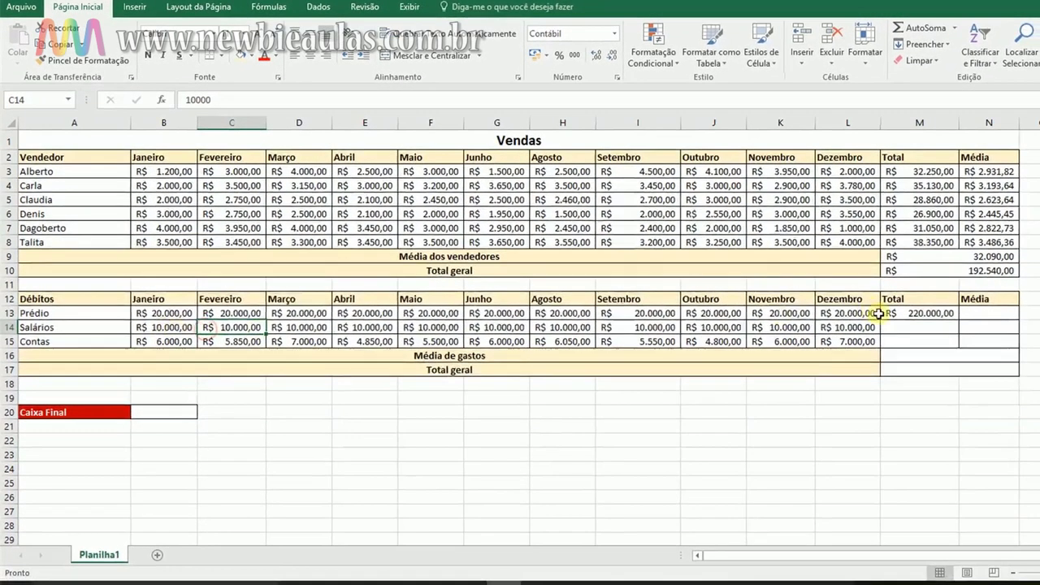
# Copy the Total formula to Salários and Contas, giving R$ 110.000,00 and R$ 64.600,00
pyautogui.click(934, 319)
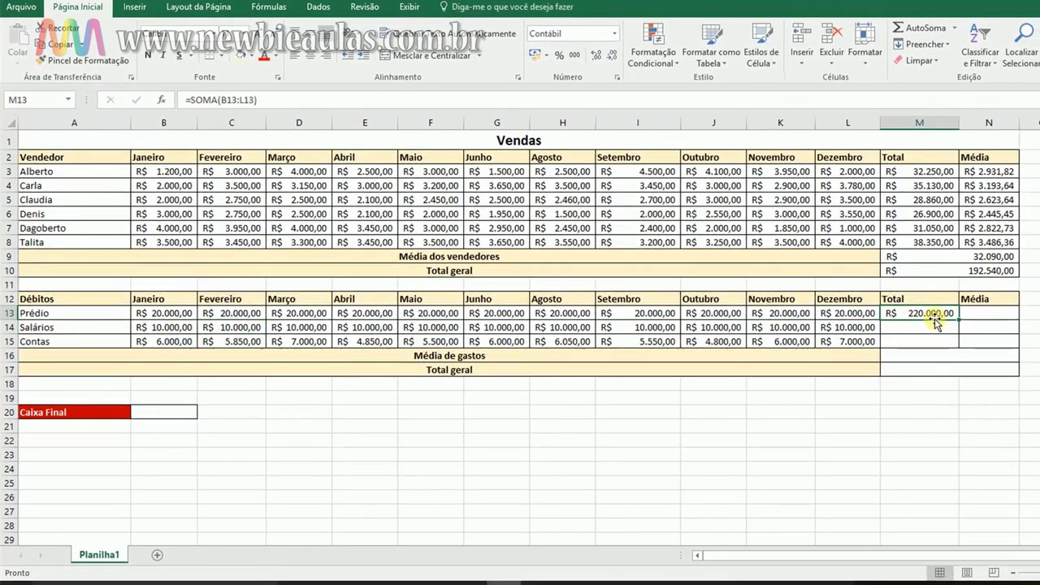
pyautogui.hotkey('ctrl', 'c')
pyautogui.moveTo(934, 327); pyautogui.dragTo(934, 339)
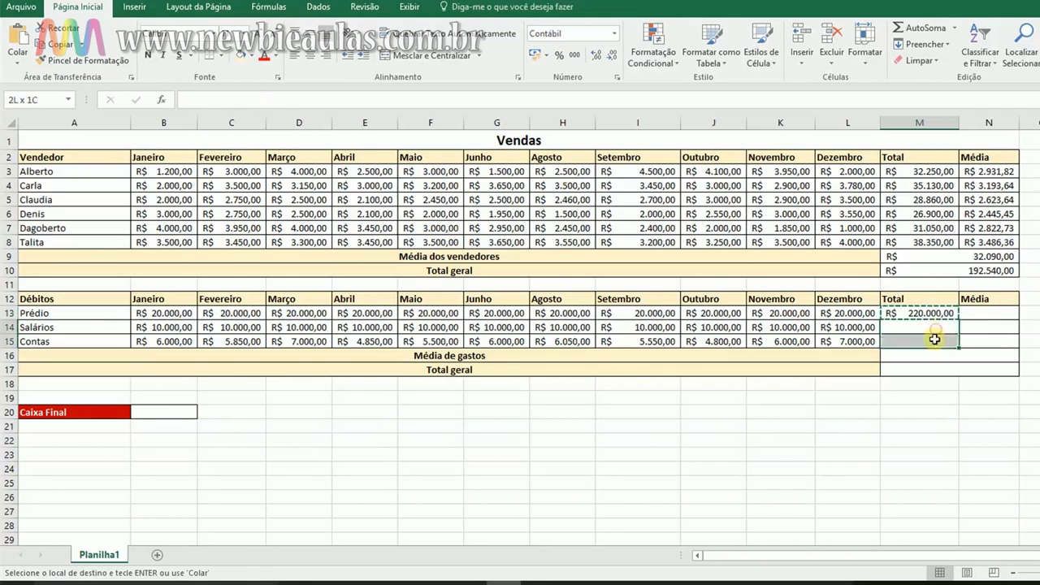
pyautogui.press('Return')
pyautogui.click(1008, 316)
pyautogui.doubleClick(977, 313)
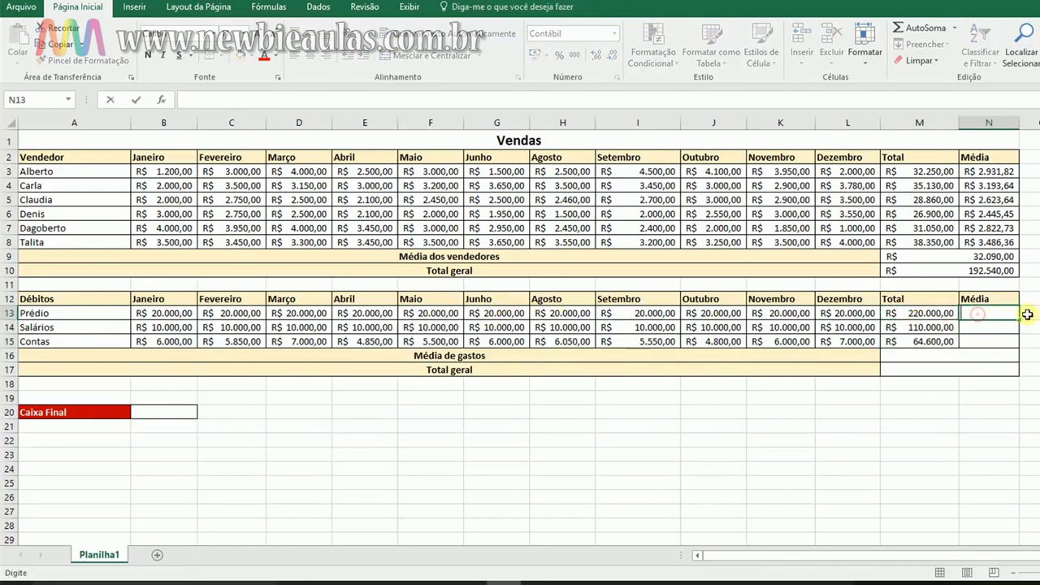
# Enter =MÉDIA(B13:L13) in N13 and copy it to N14:N15 (R$ 20.000,00, 10.000,00, 5.872,73)
pyautogui.write('=média')
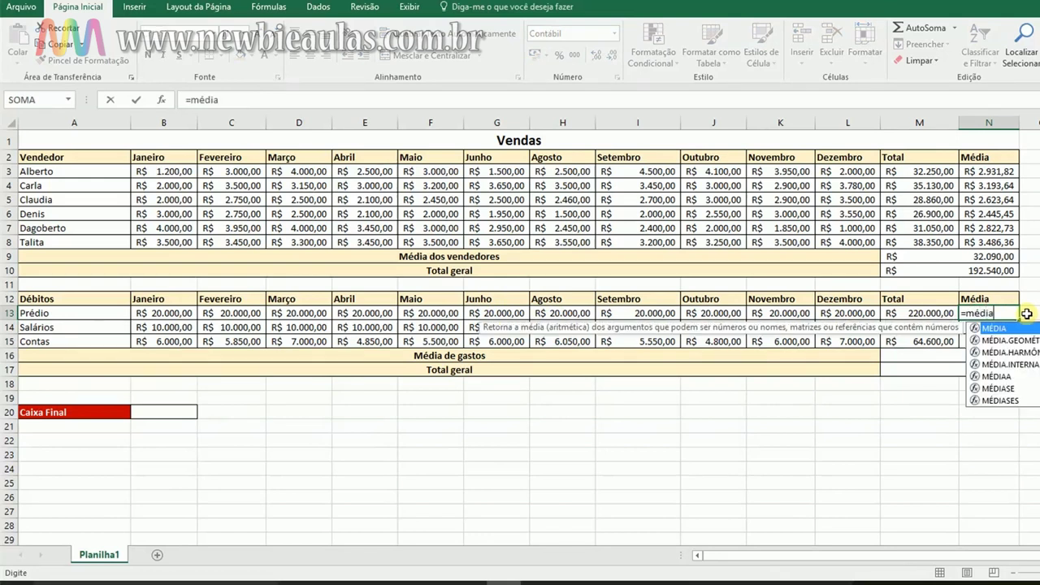
pyautogui.write('(')
pyautogui.moveTo(150, 313); pyautogui.dragTo(828, 311)
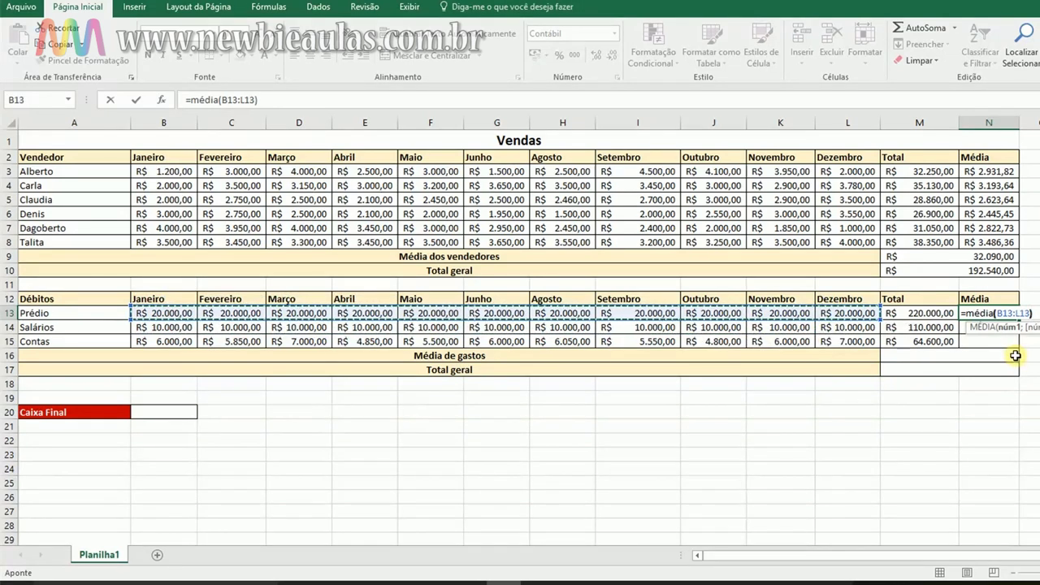
pyautogui.press('Return')
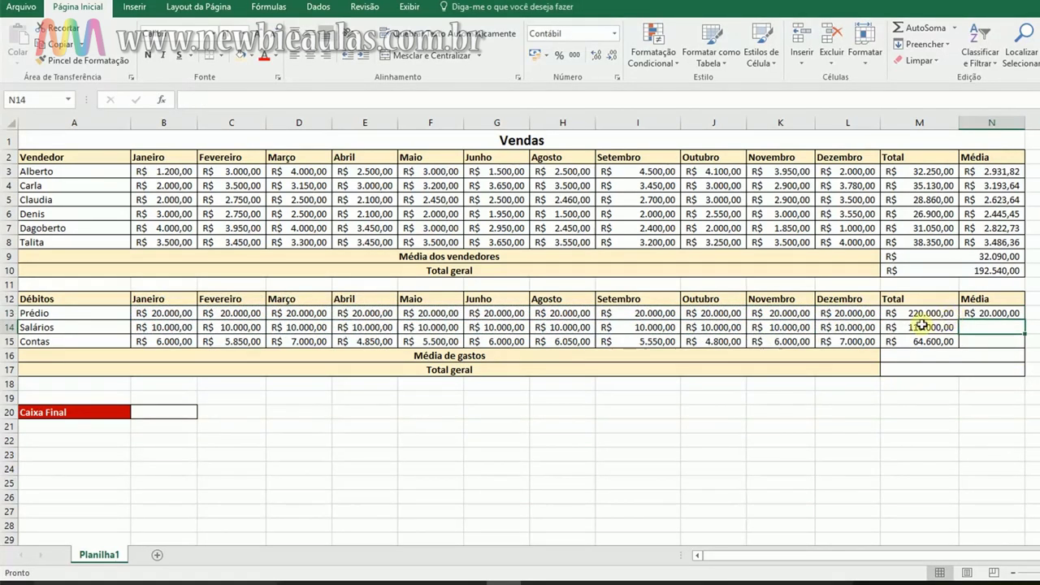
pyautogui.click(985, 314)
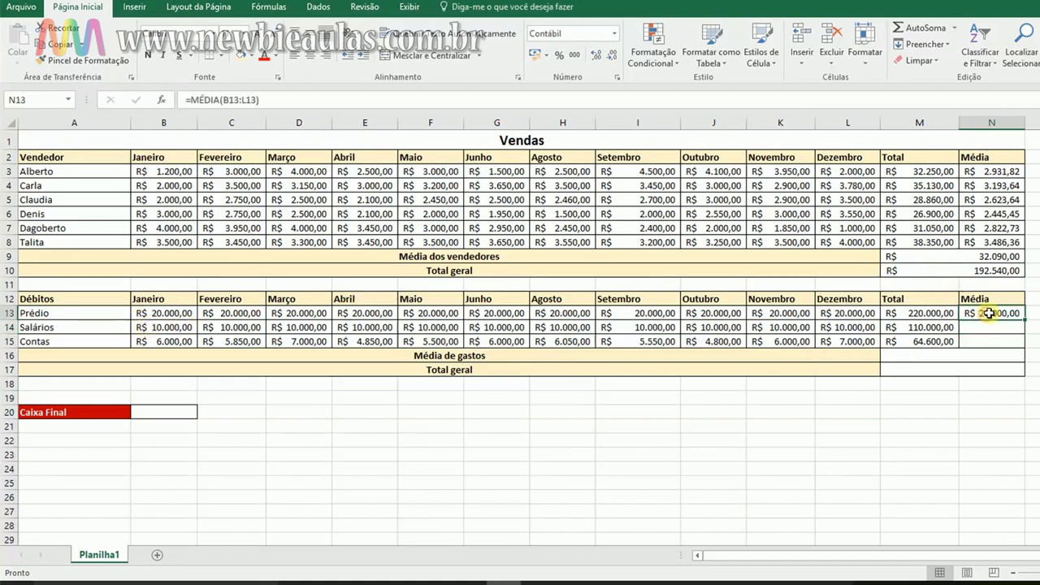
pyautogui.hotkey('ctrl', 'c')
pyautogui.moveTo(1005, 325); pyautogui.dragTo(1002, 340)
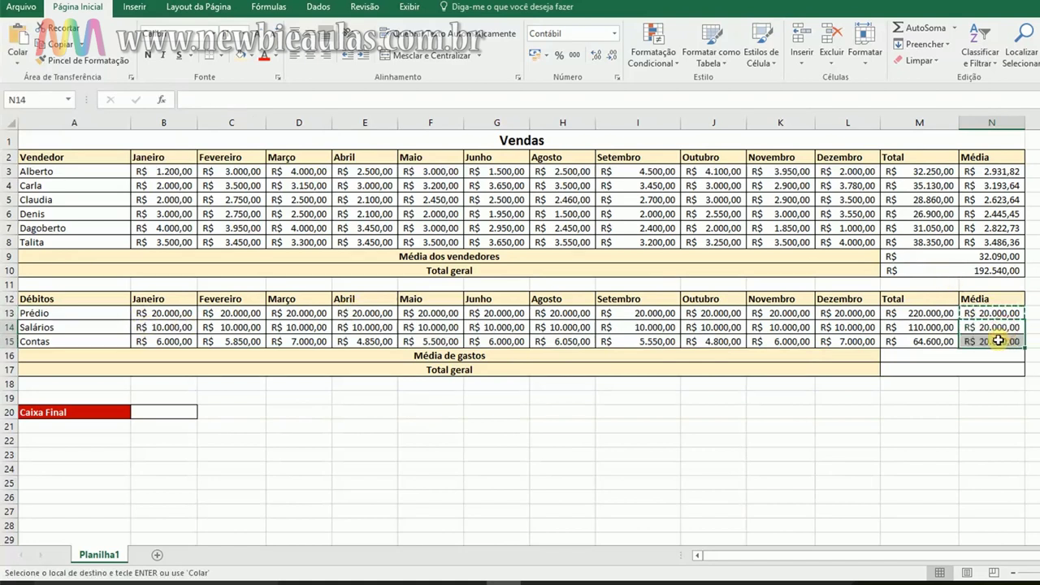
pyautogui.press('Return')
pyautogui.click(948, 355)
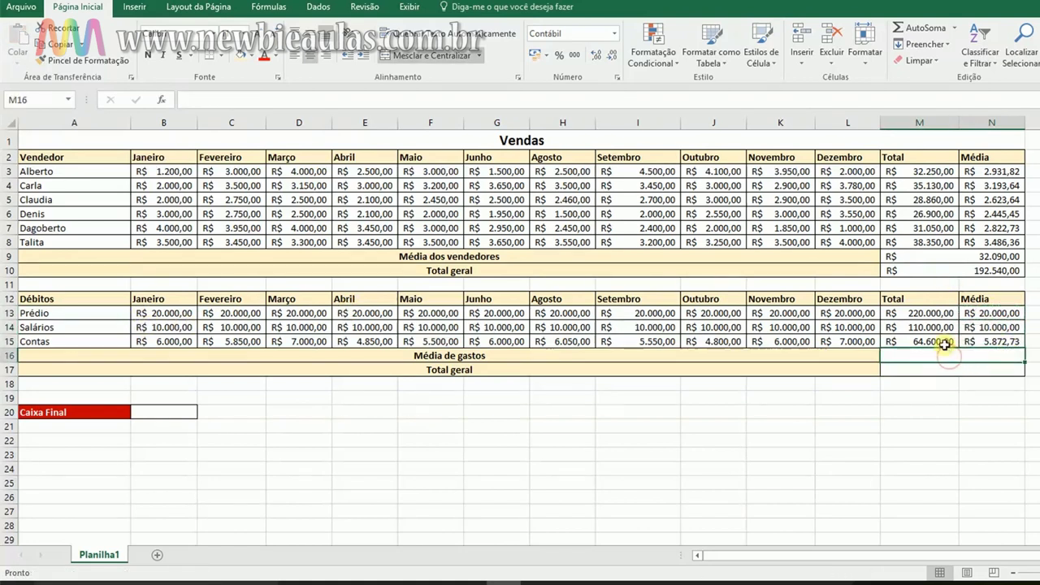
# Enter =MÉDIA(N13:N15) as Média de gastos, giving R$ 11.957,58
pyautogui.write('=média')
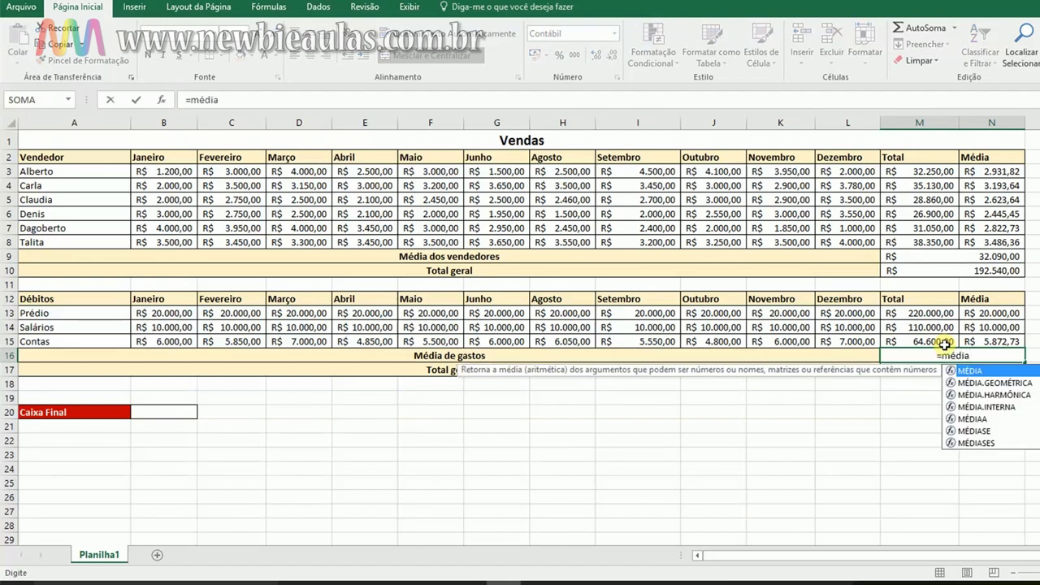
pyautogui.write('(')
pyautogui.moveTo(1004, 313); pyautogui.dragTo(1010, 343)
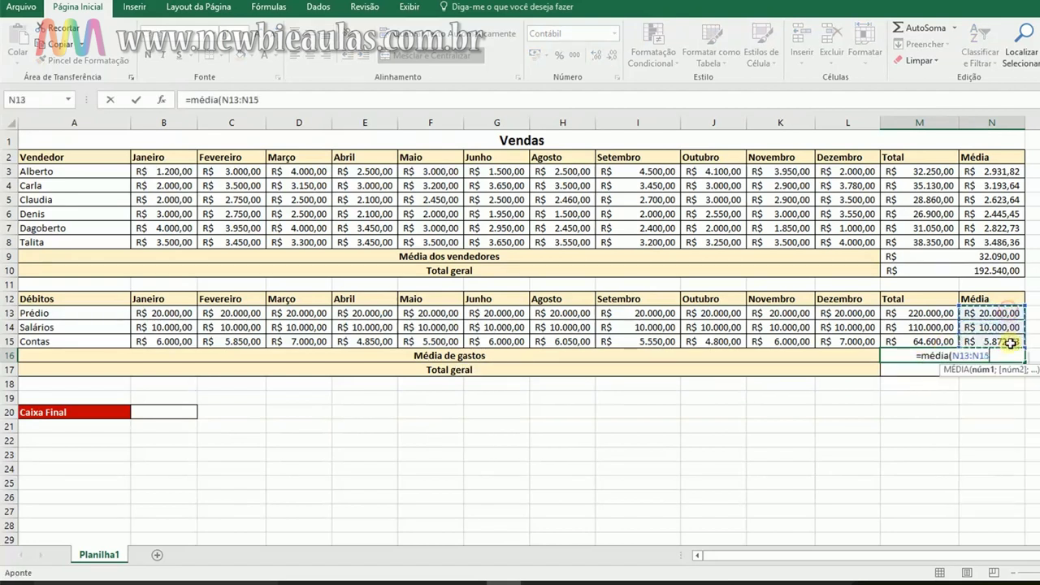
pyautogui.write(')')
pyautogui.press('Return')
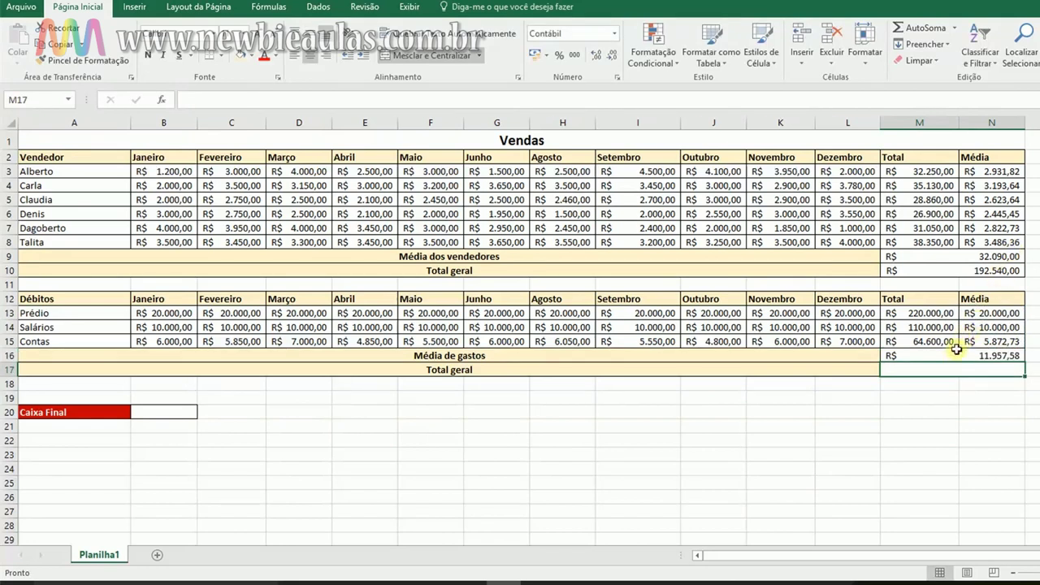
# Enter =SOMA(M13:M15) as the débitos Total geral, giving R$ 394.600,00
pyautogui.write('=soma(')
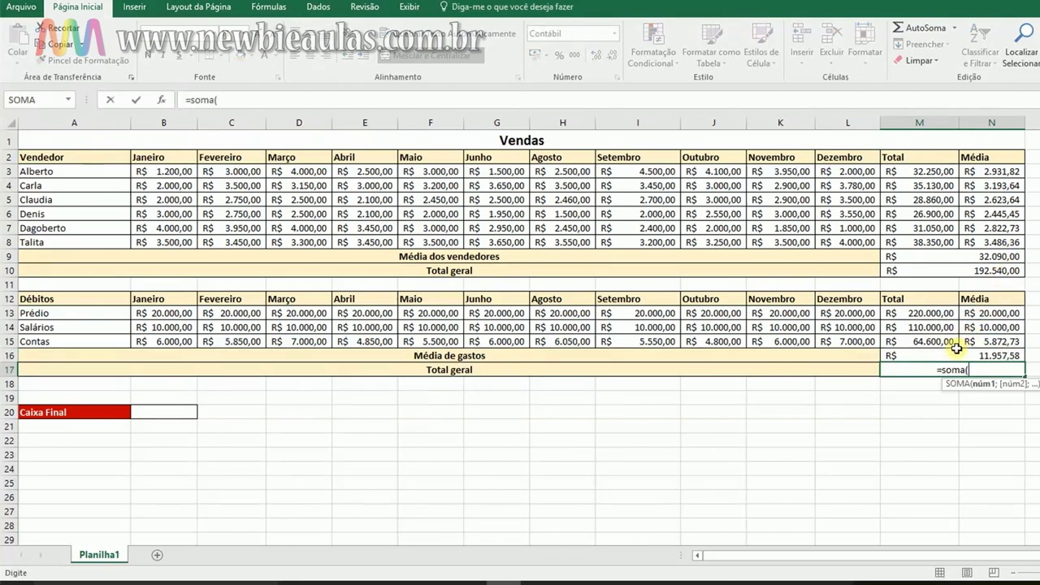
pyautogui.moveTo(922, 313); pyautogui.dragTo(922, 341)
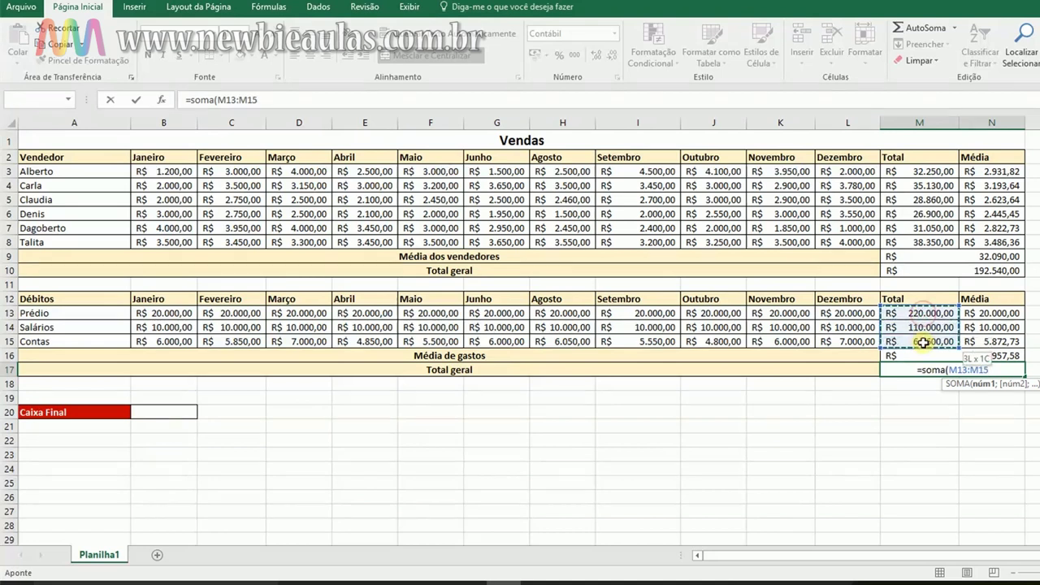
pyautogui.write(')')
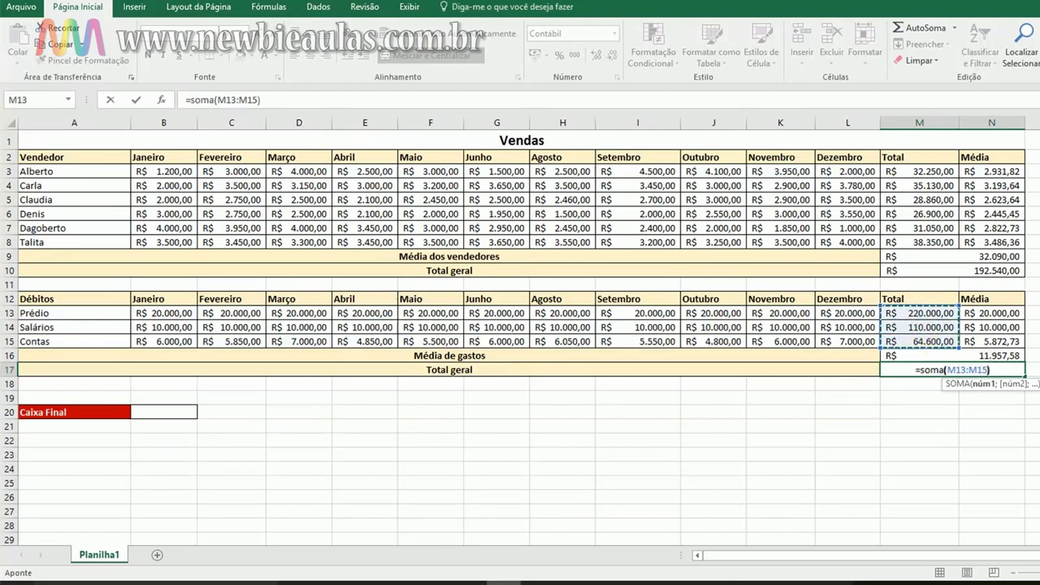
pyautogui.press('Return')
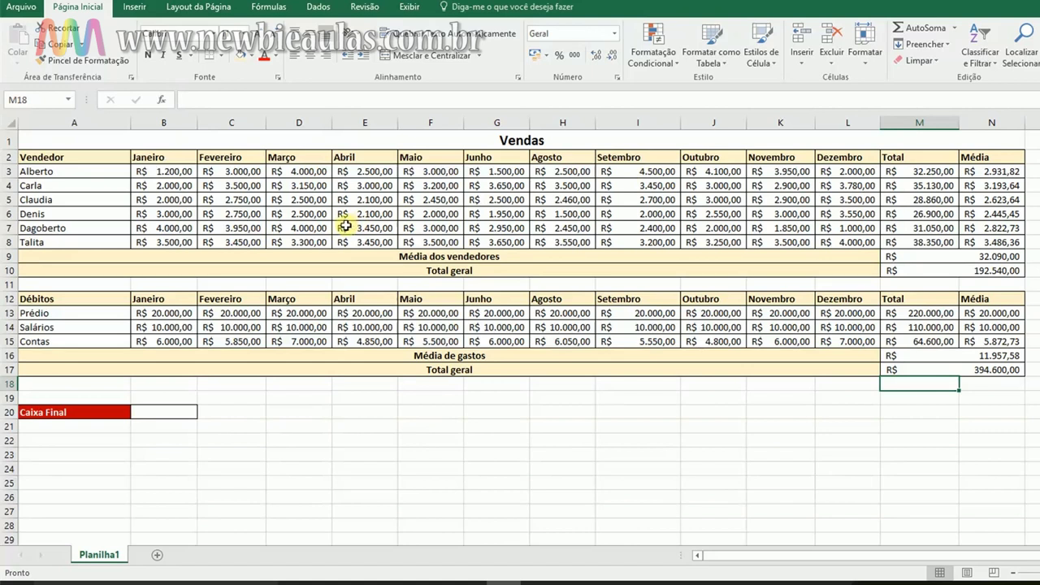
pyautogui.click(992, 369)
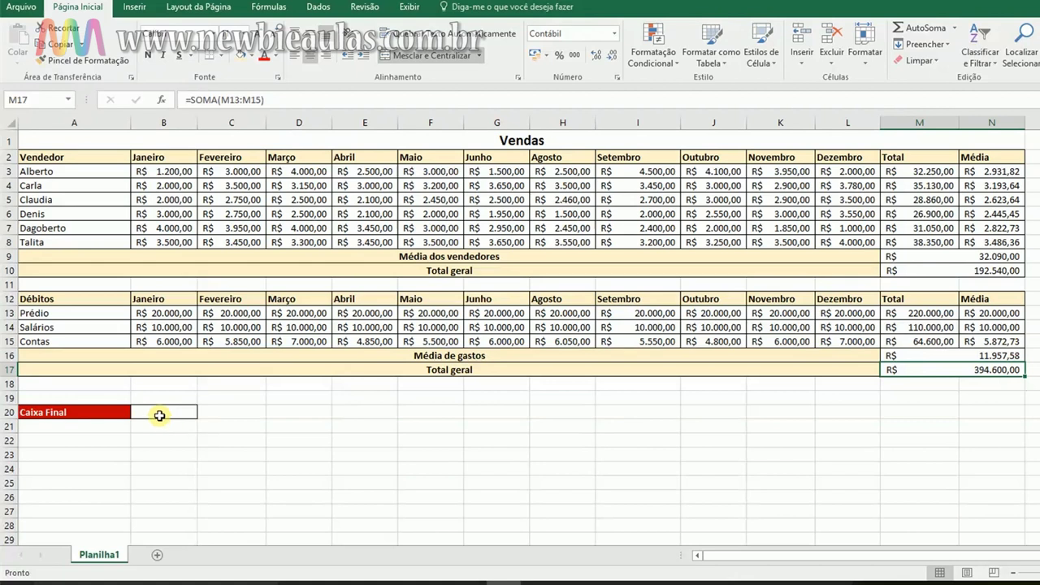
pyautogui.click(159, 415)
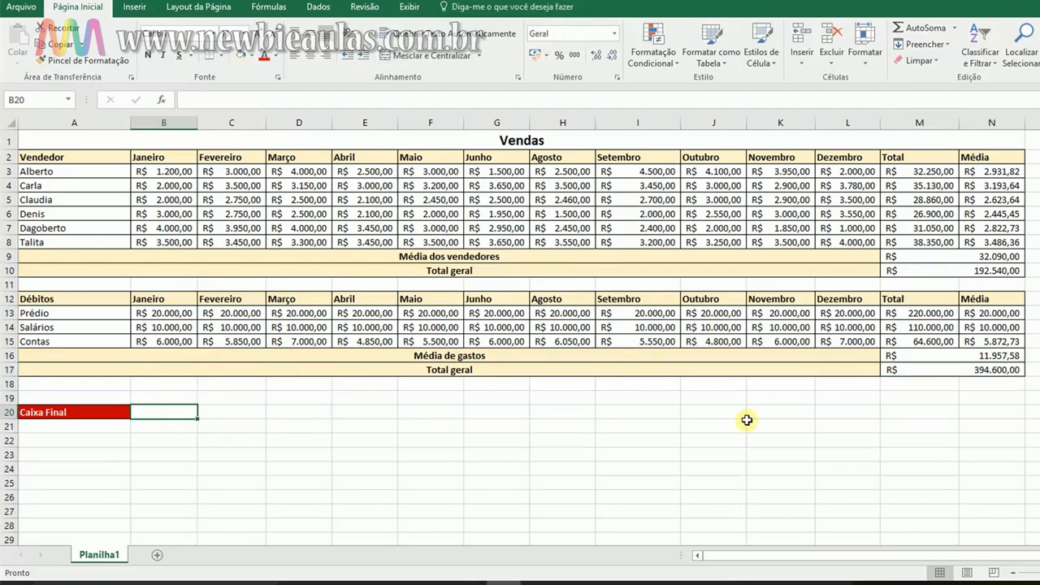
# Enter =SOMA(M3:M8)-SOMA(M13:M15) in B20 as the Caixa Final formula
pyautogui.write('=')
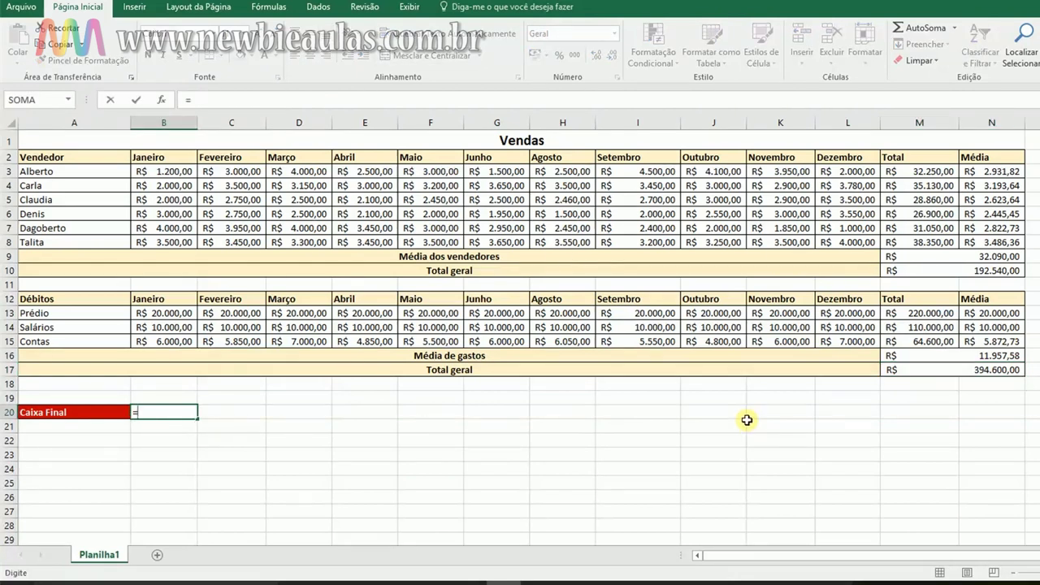
pyautogui.write('soma')
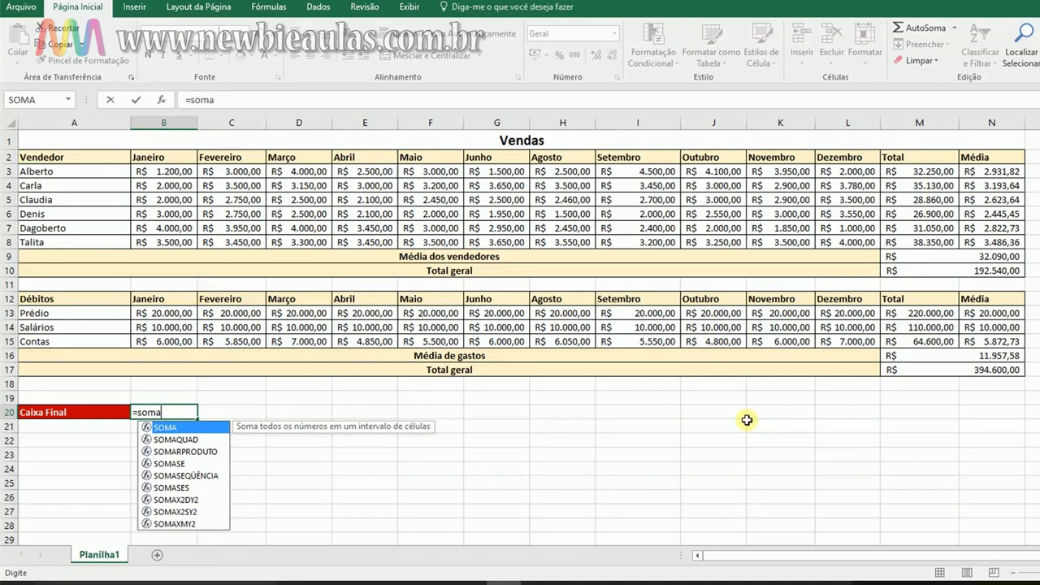
pyautogui.write('(')
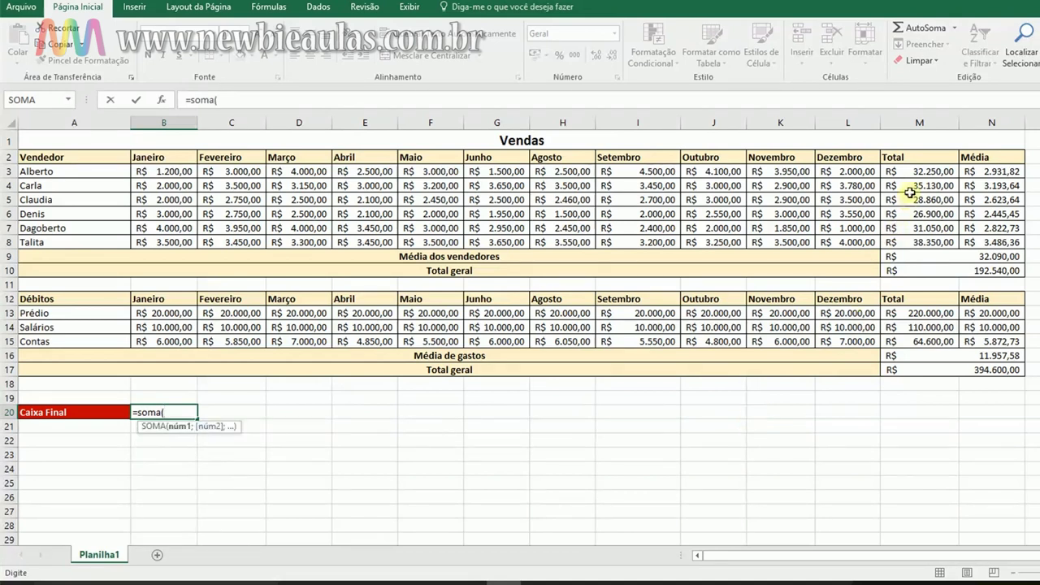
pyautogui.moveTo(921, 169); pyautogui.dragTo(907, 242)
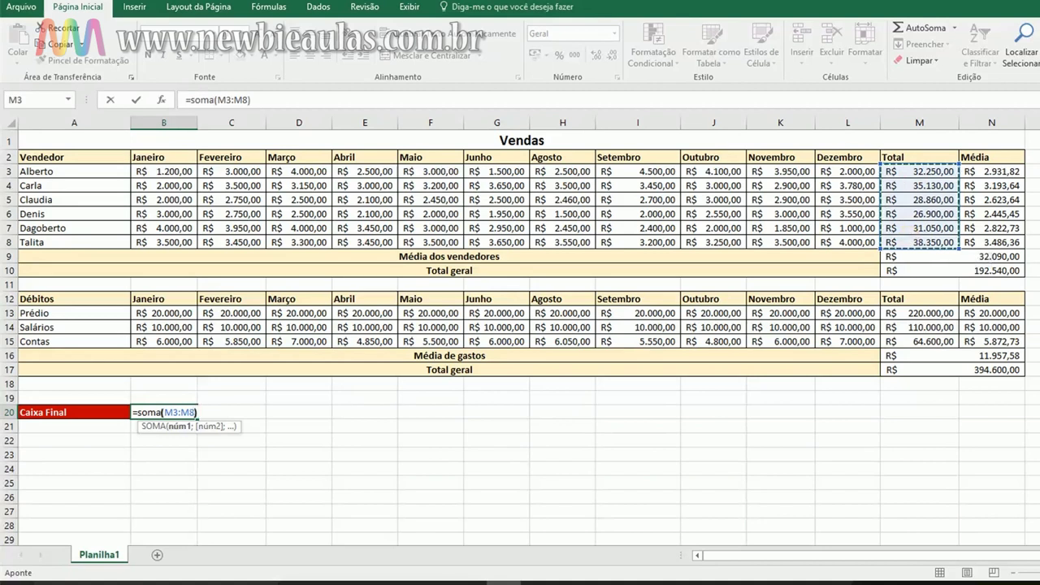
pyautogui.write(')')
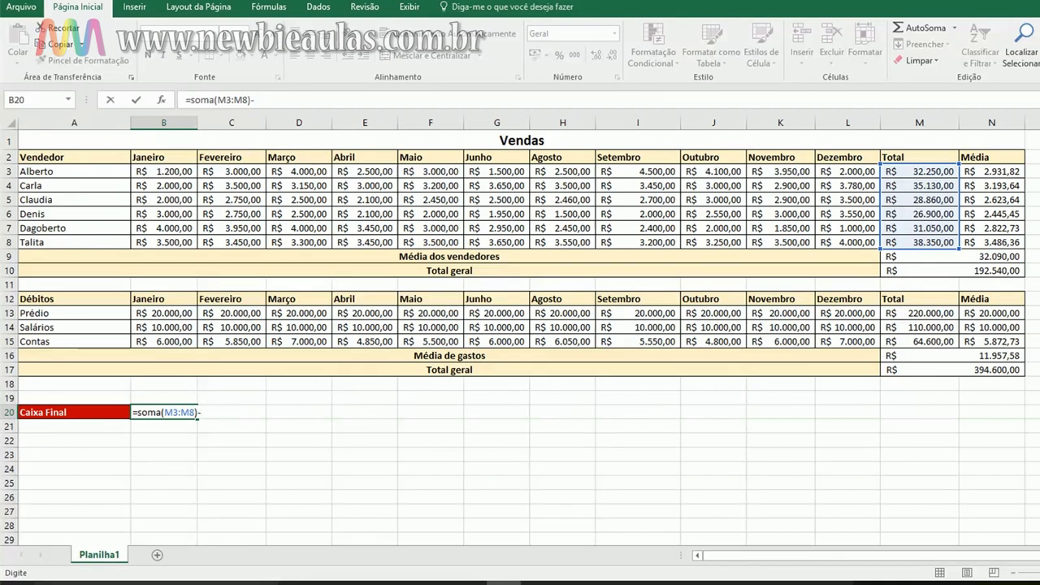
pyautogui.write('soma')
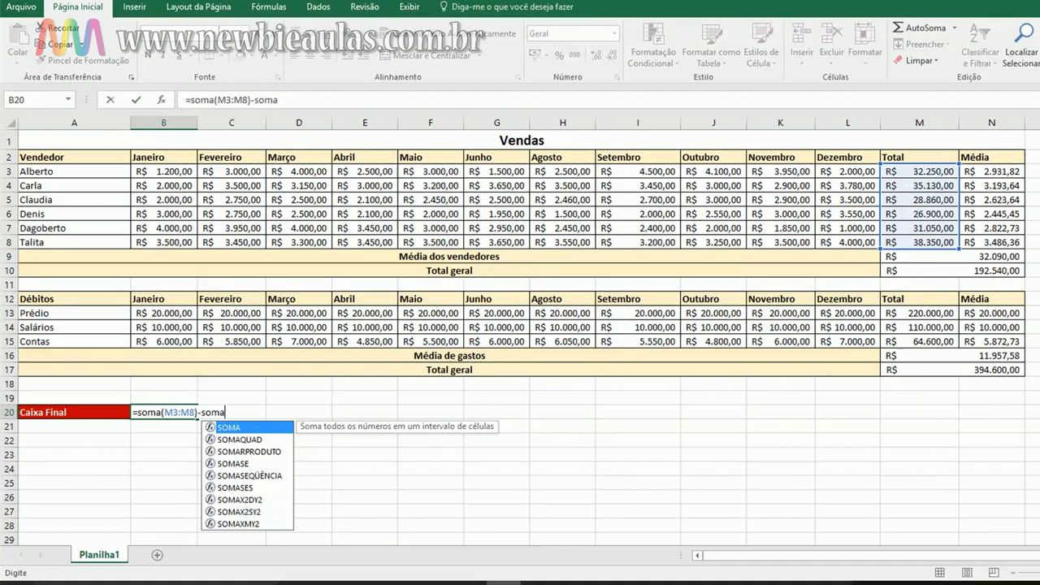
pyautogui.write('(')
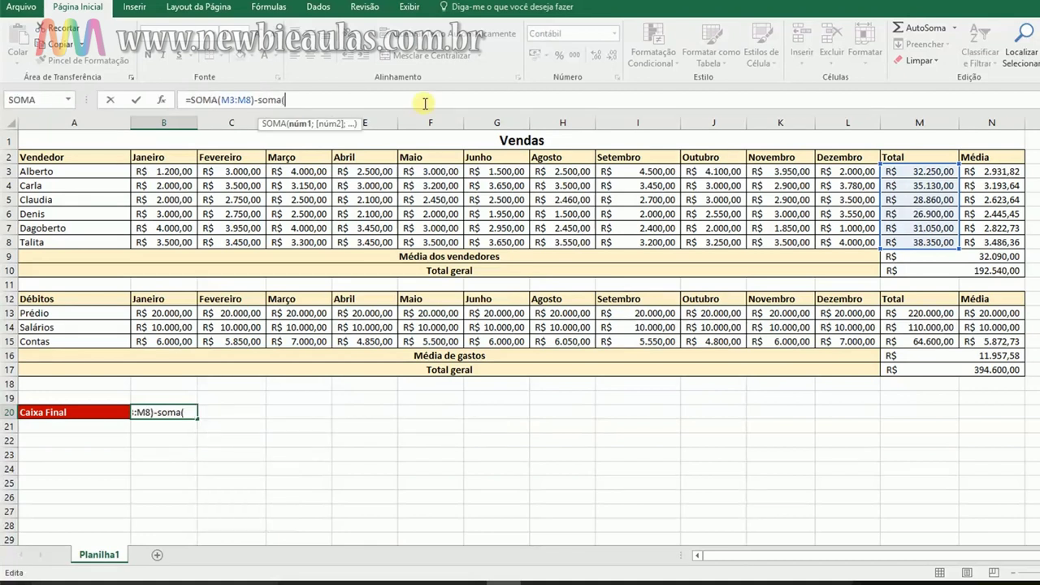
pyautogui.moveTo(913, 313); pyautogui.dragTo(912, 340)
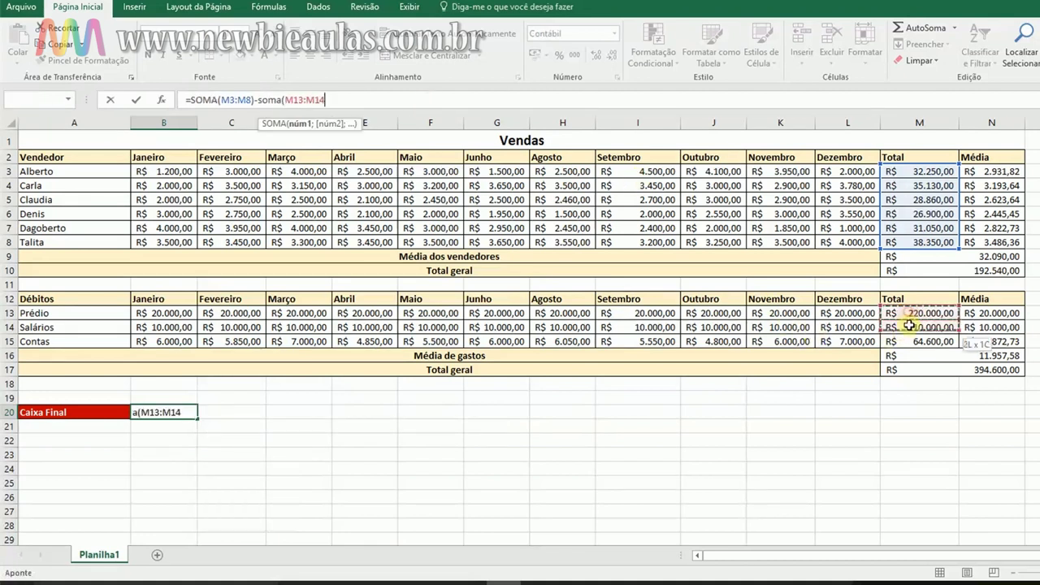
pyautogui.write(')')
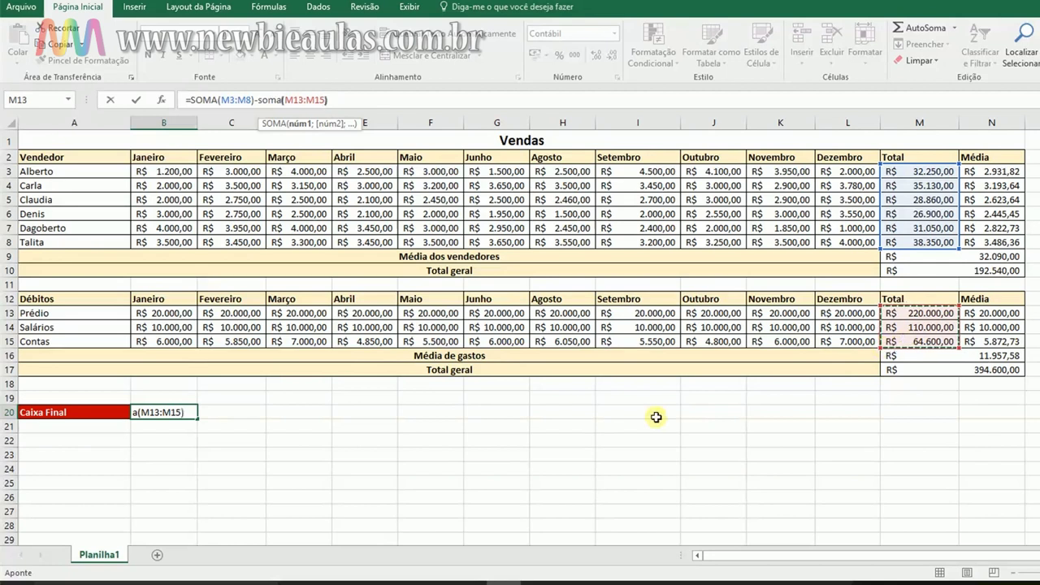
pyautogui.press('Return')
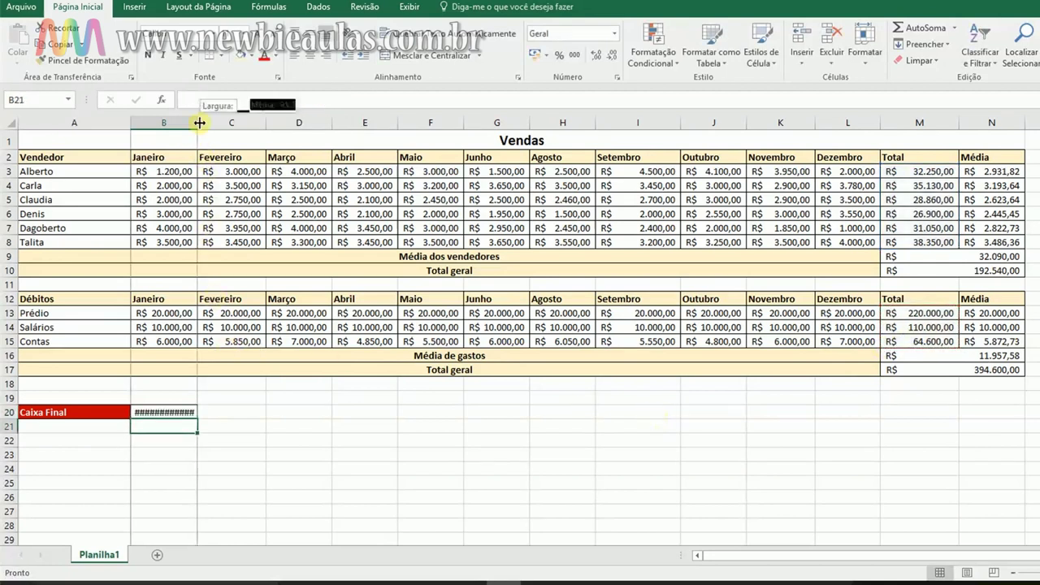
# Widen column B so Caixa Final in B20 displays -R$ 202.060,00
pyautogui.moveTo(198, 122); pyautogui.dragTo(211, 123)
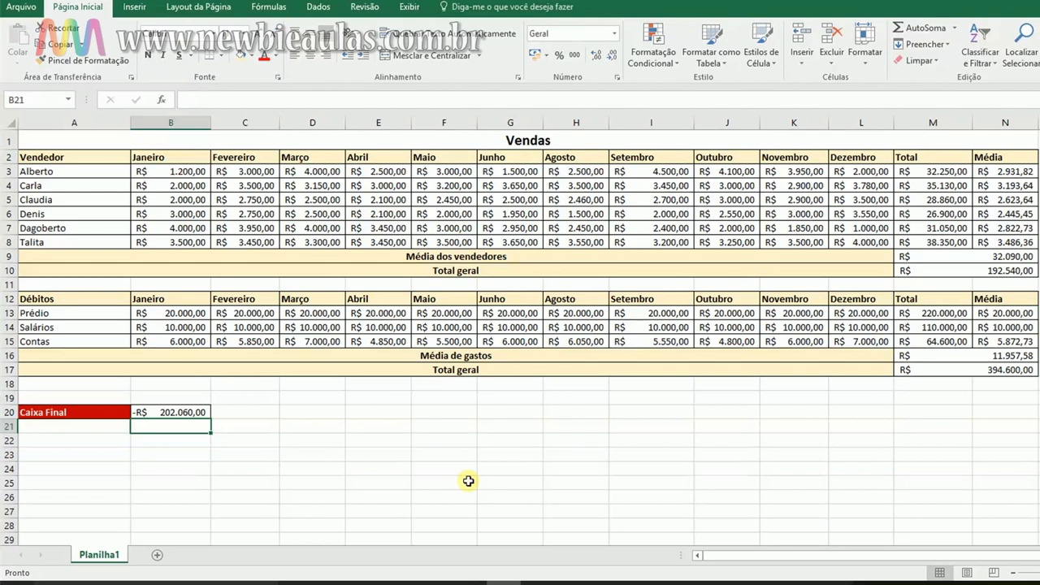
pyautogui.click(173, 412)
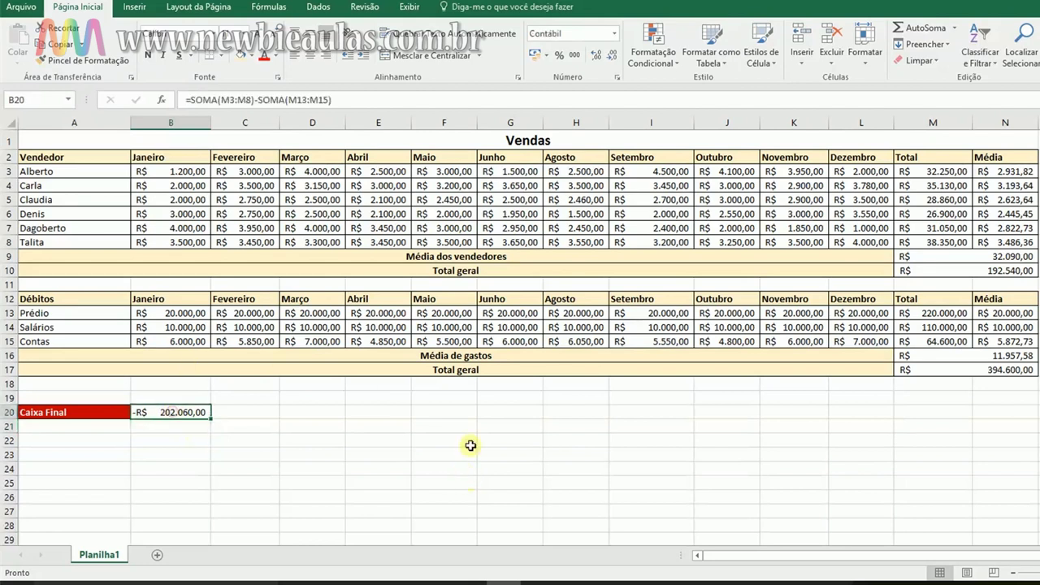
# Add a less-than-0 conditional format on B20 with light red fill and dark red text
pyautogui.click(652, 62)
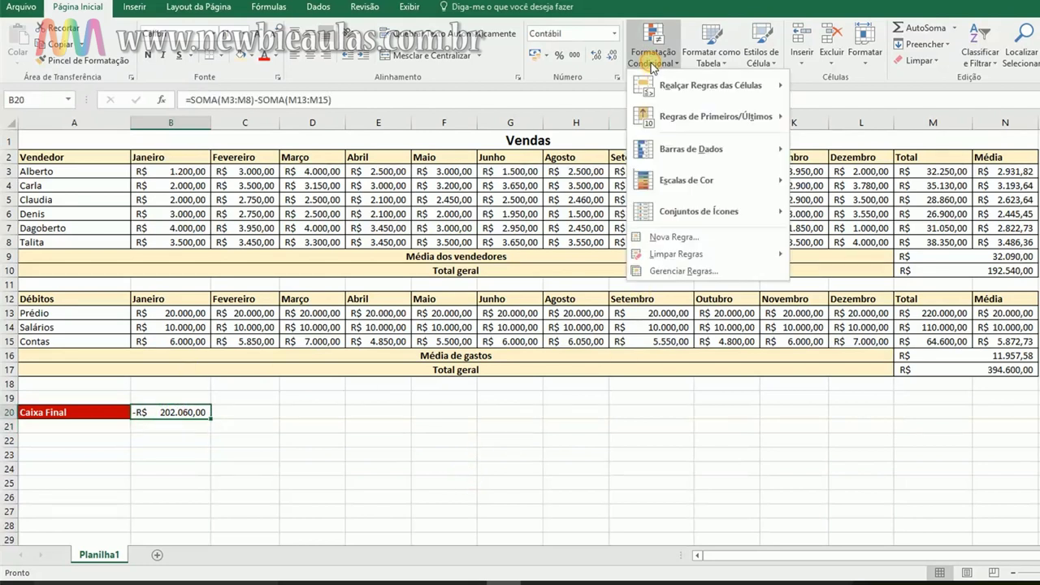
pyautogui.moveTo(709, 85)
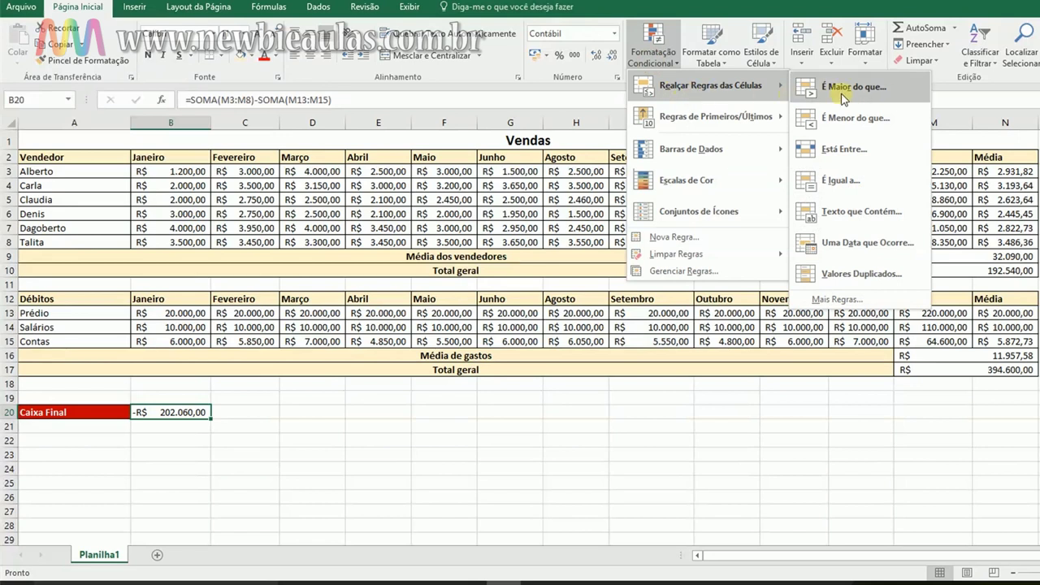
pyautogui.click(876, 120)
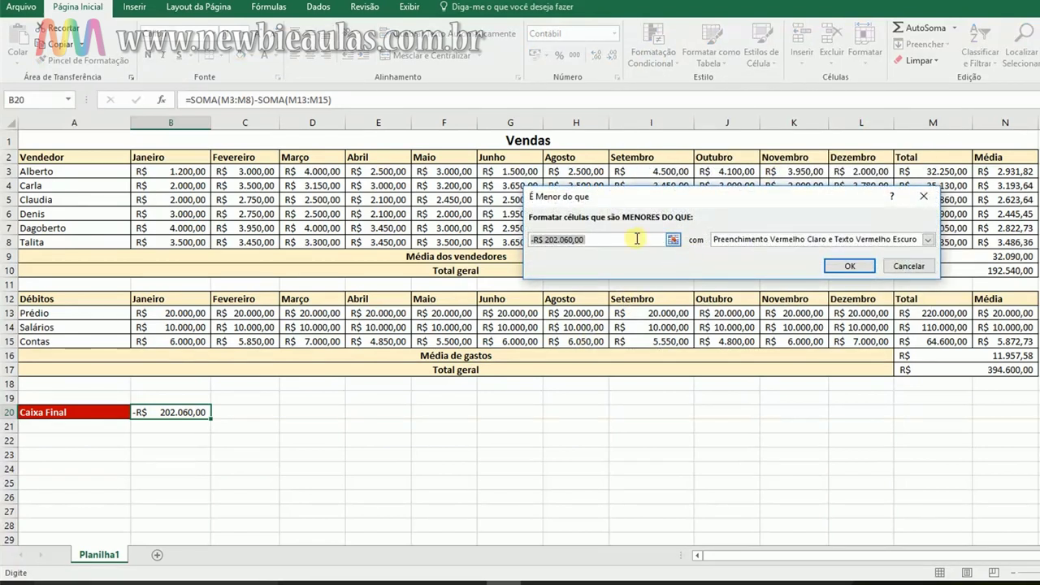
pyautogui.write('0')
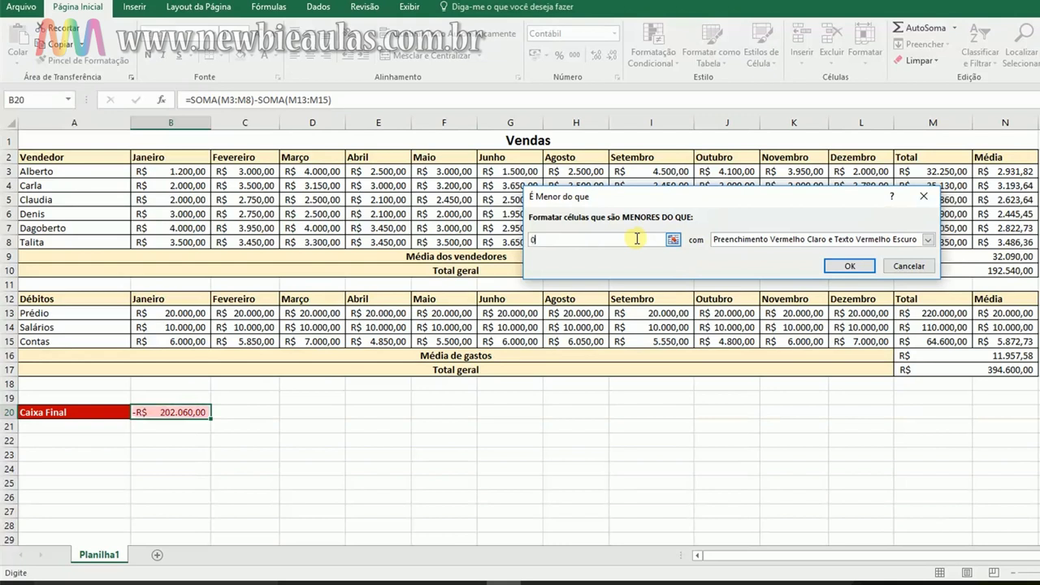
pyautogui.click(821, 239)
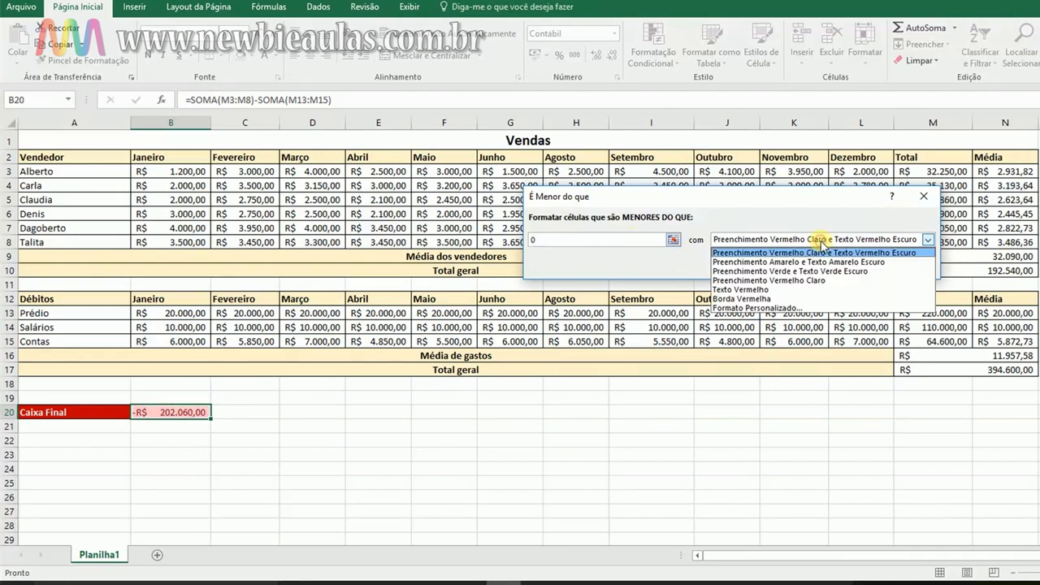
pyautogui.click(822, 241)
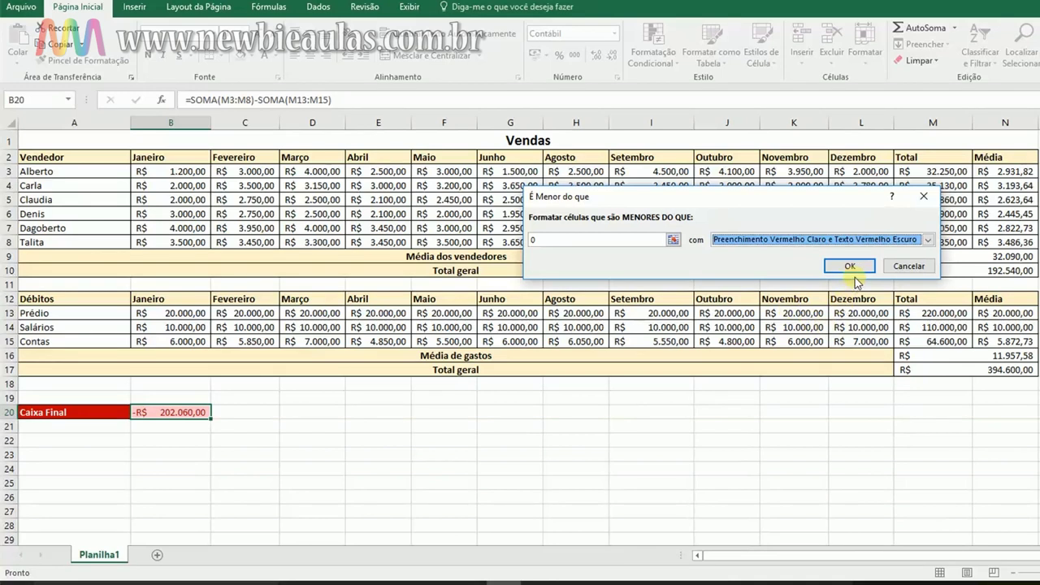
pyautogui.click(850, 266)
pyautogui.click(291, 452)
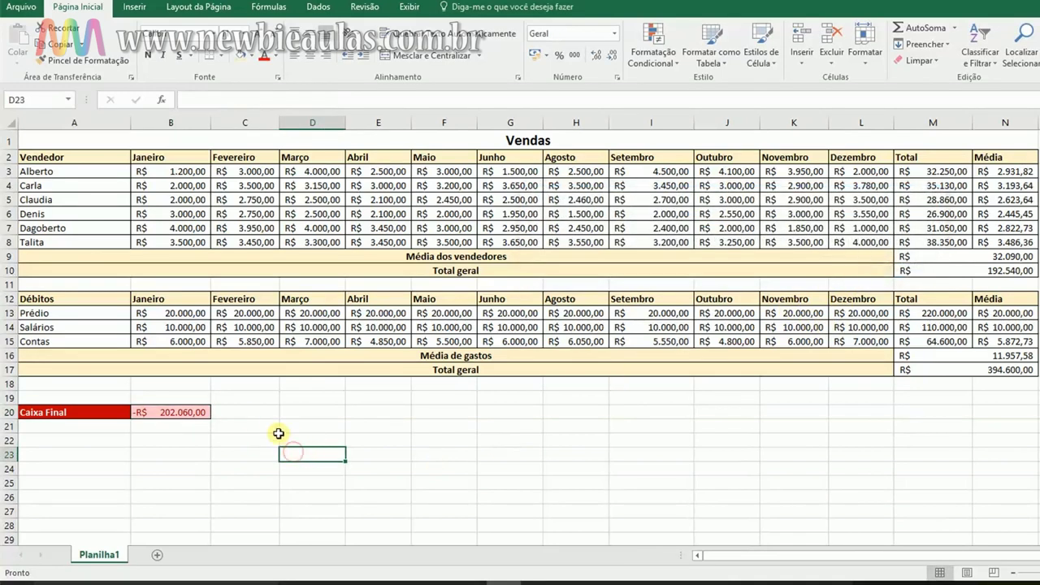
pyautogui.click(252, 418)
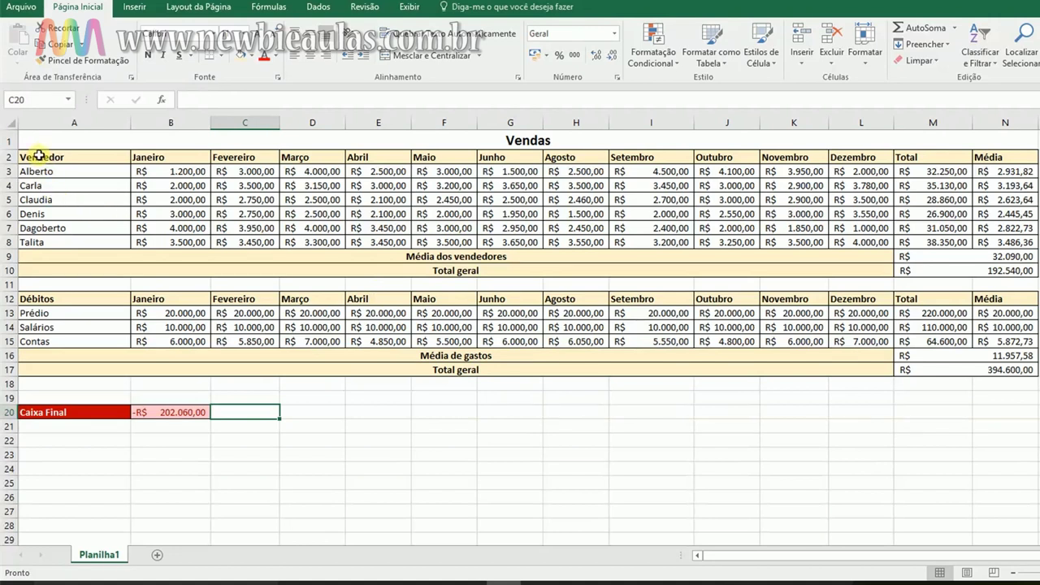
# Select the seller names and Janeiro–Dezembro sales in A2:L8
pyautogui.moveTo(64, 154)
pyautogui.mouseDown()
pyautogui.moveTo(75, 187)
pyautogui.moveTo(164, 242)
pyautogui.moveTo(860, 241)
pyautogui.mouseUp()
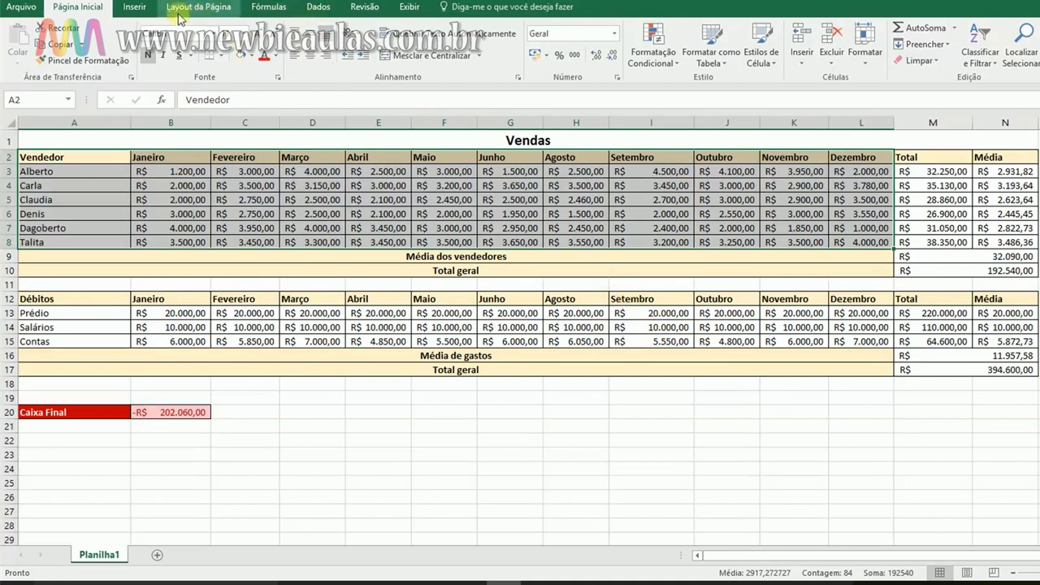
# Insert a 2D clustered column chart of the selected sellers' monthly sales
pyautogui.click(135, 8)
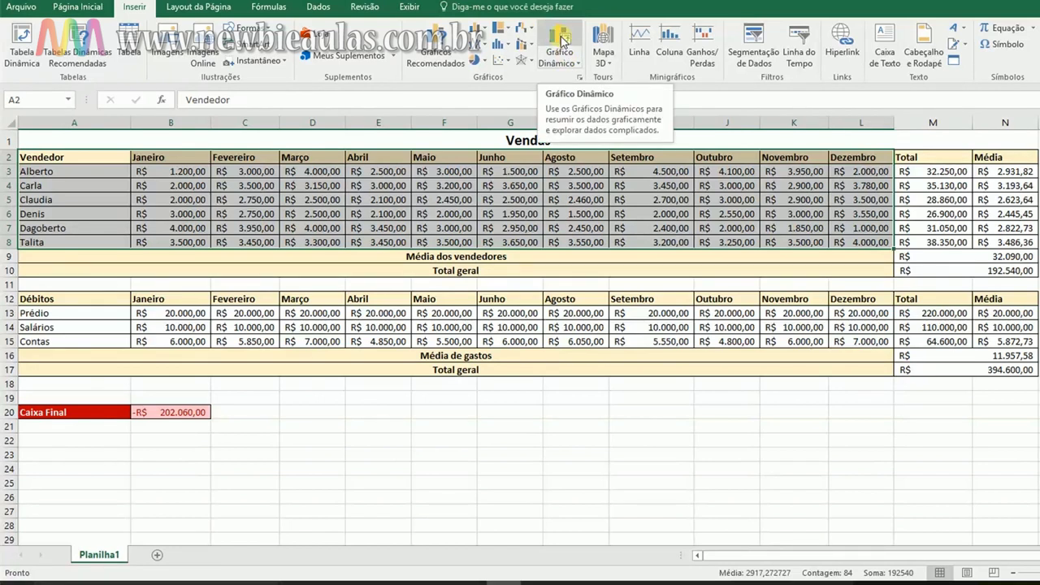
pyautogui.click(486, 33)
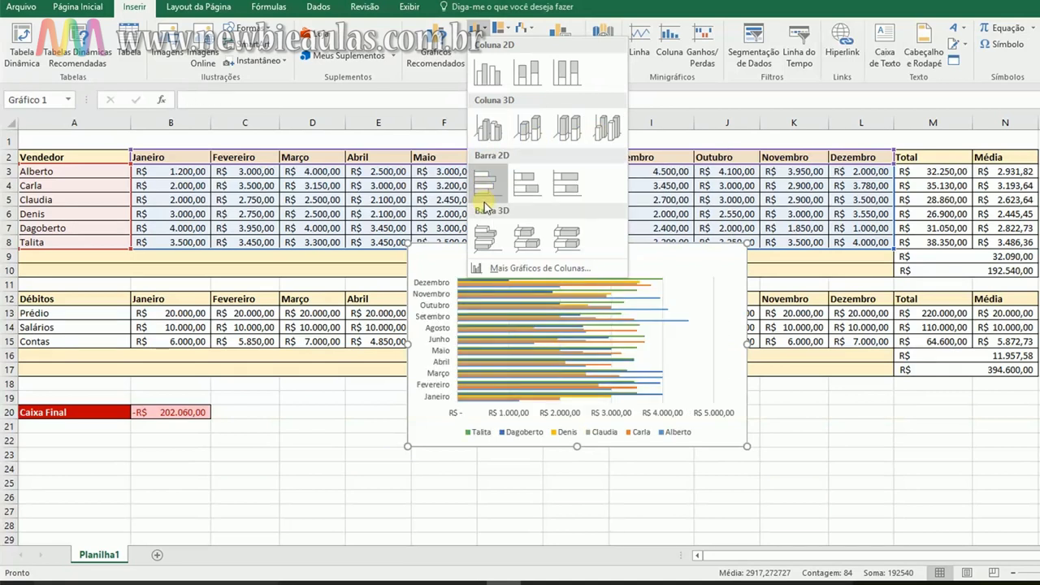
pyautogui.click(489, 75)
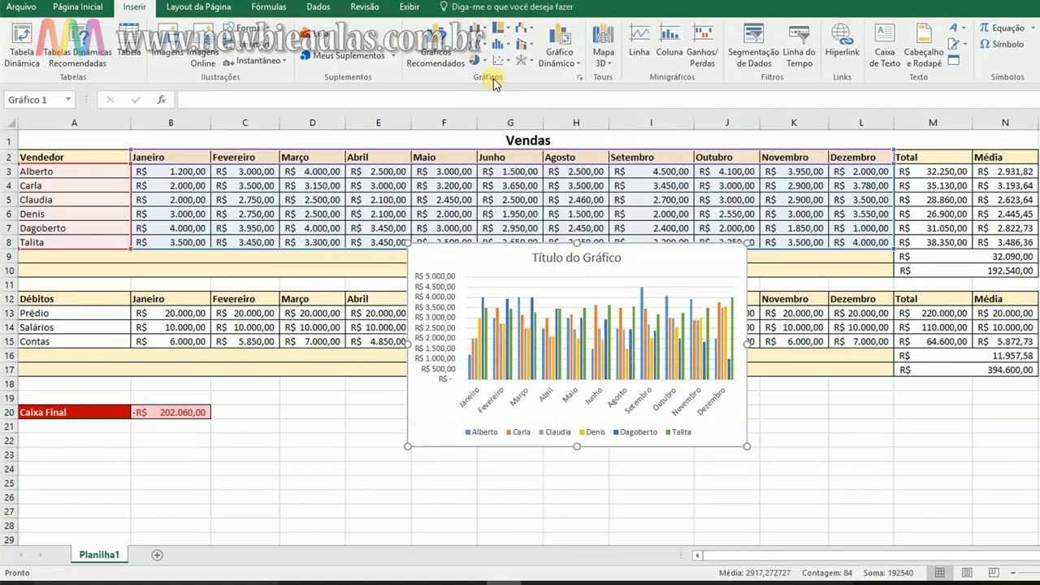
# Replace the chart's placeholder title with 'Vendedor'
pyautogui.click(571, 258)
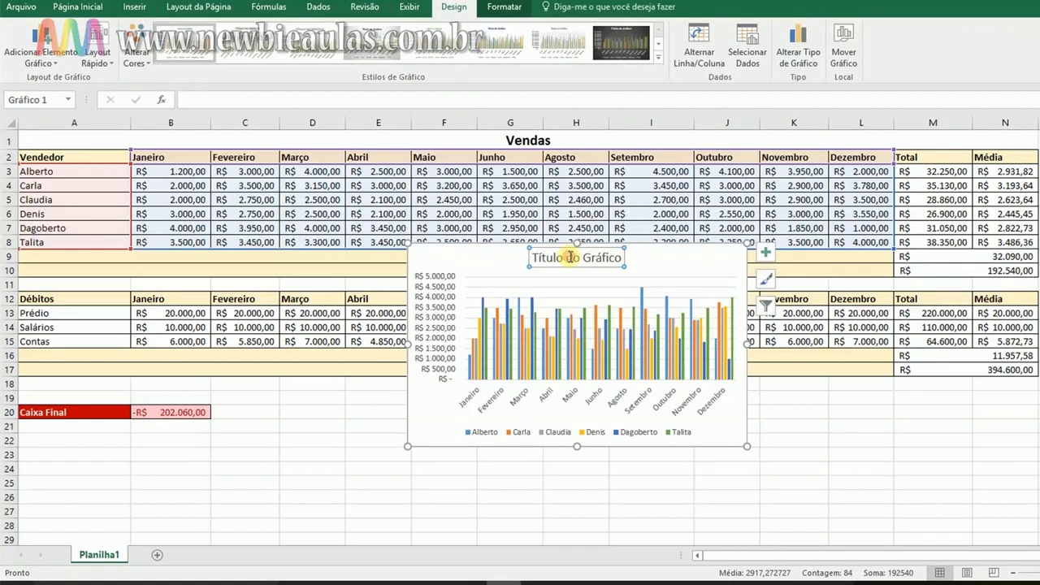
pyautogui.doubleClick(625, 258)
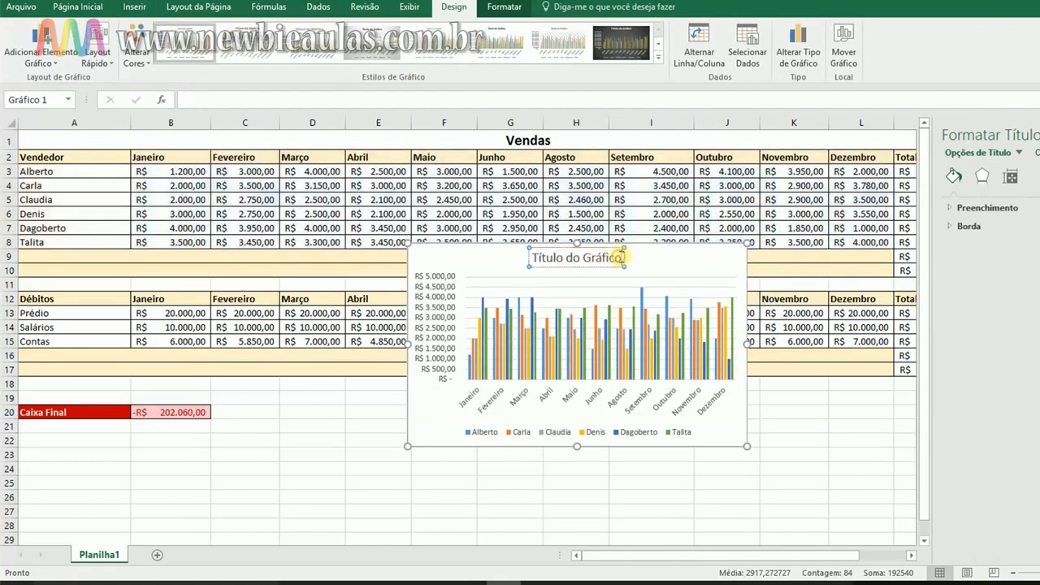
pyautogui.moveTo(624, 258); pyautogui.dragTo(533, 258)
pyautogui.write('Ven')
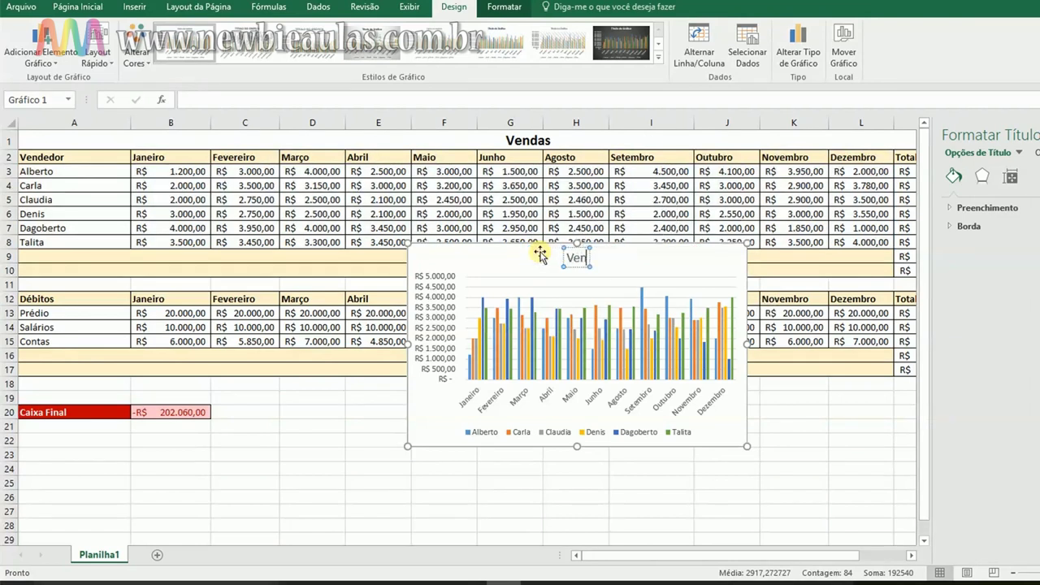
pyautogui.write('de')
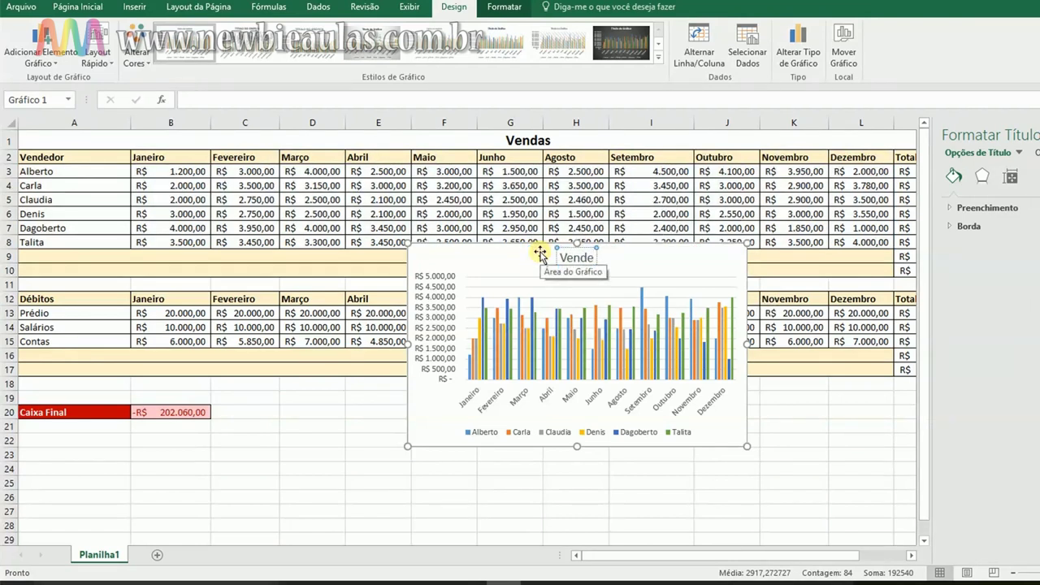
pyautogui.write('dor')
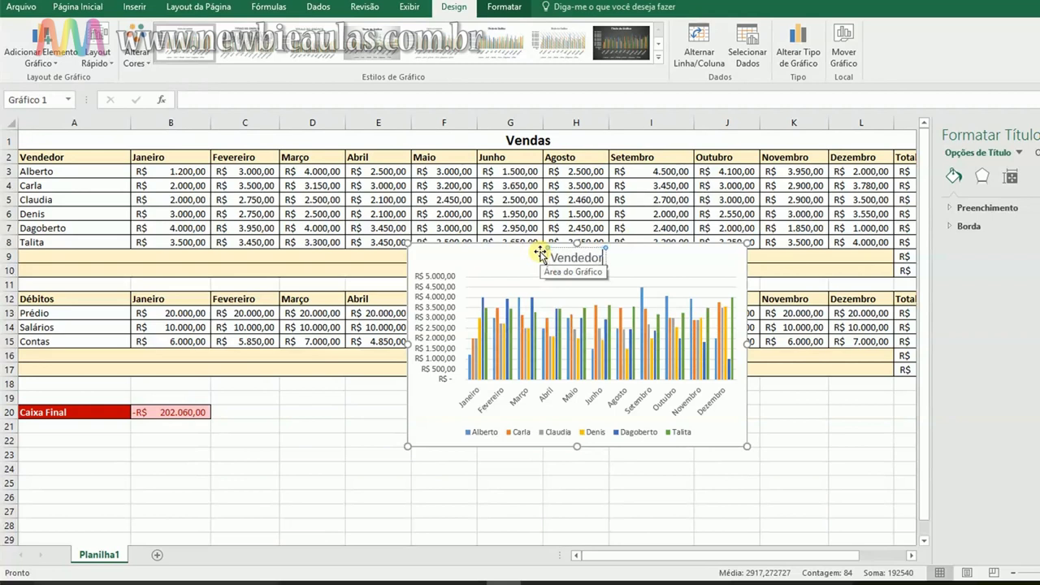
pyautogui.click(731, 264)
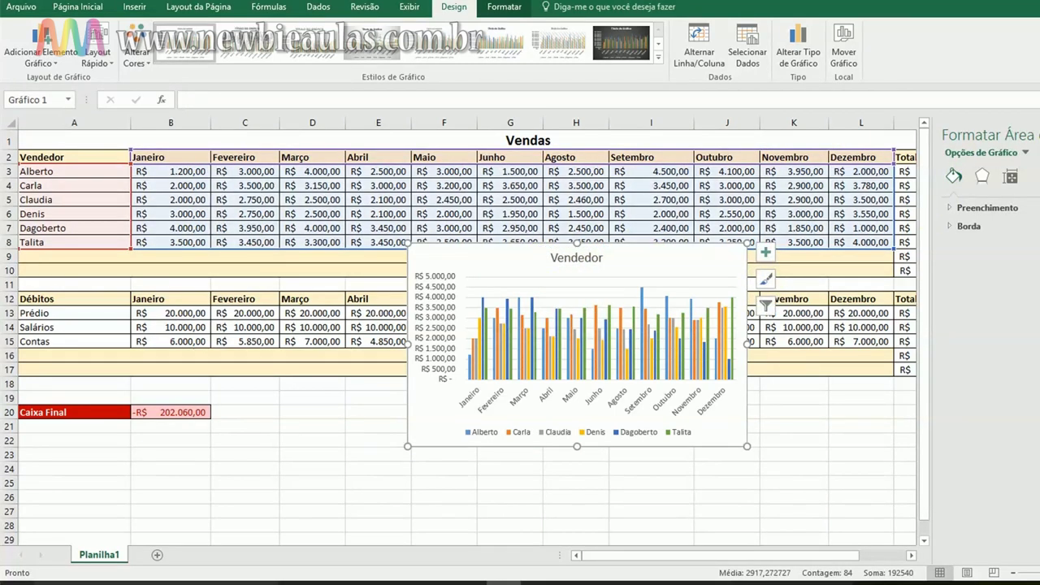
# Move the chart to the right of the tables, near column O
pyautogui.click(1033, 135)
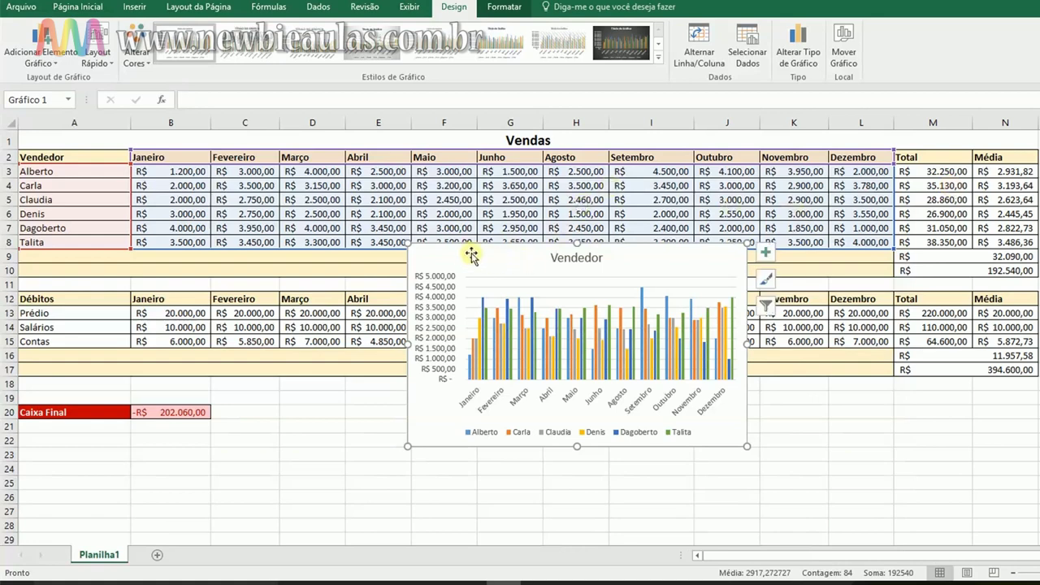
pyautogui.moveTo(464, 254); pyautogui.dragTo(1027, 243)
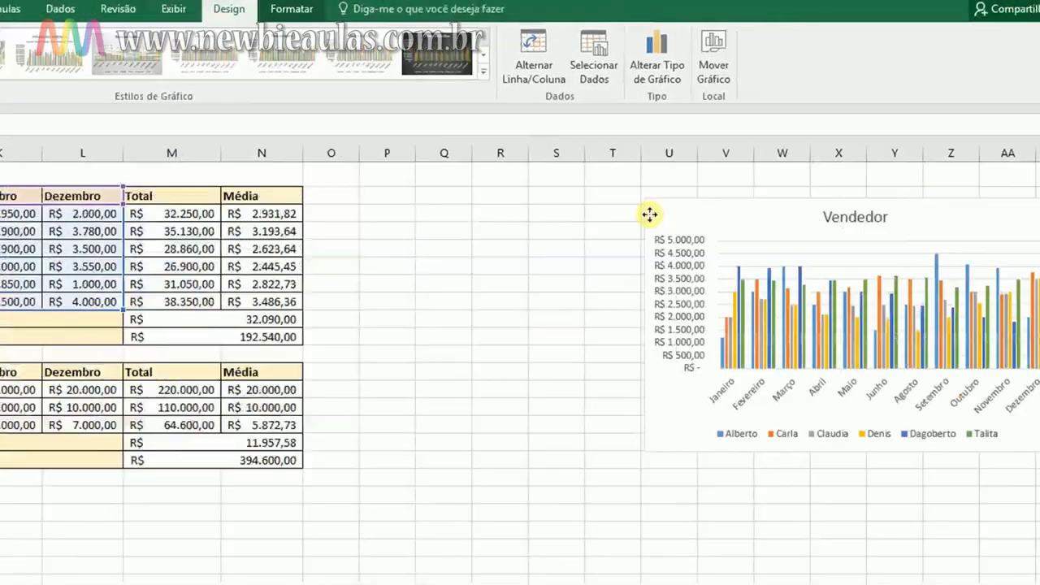
pyautogui.moveTo(650, 215); pyautogui.dragTo(273, 221)
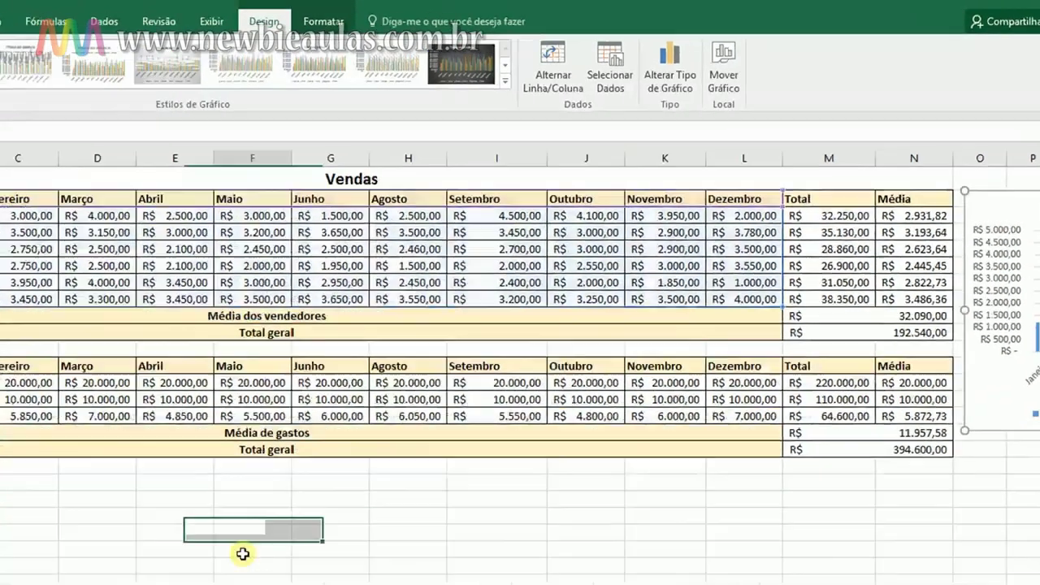
# Deselect the Vendedor chart by clicking an empty cell
pyautogui.click(422, 466)
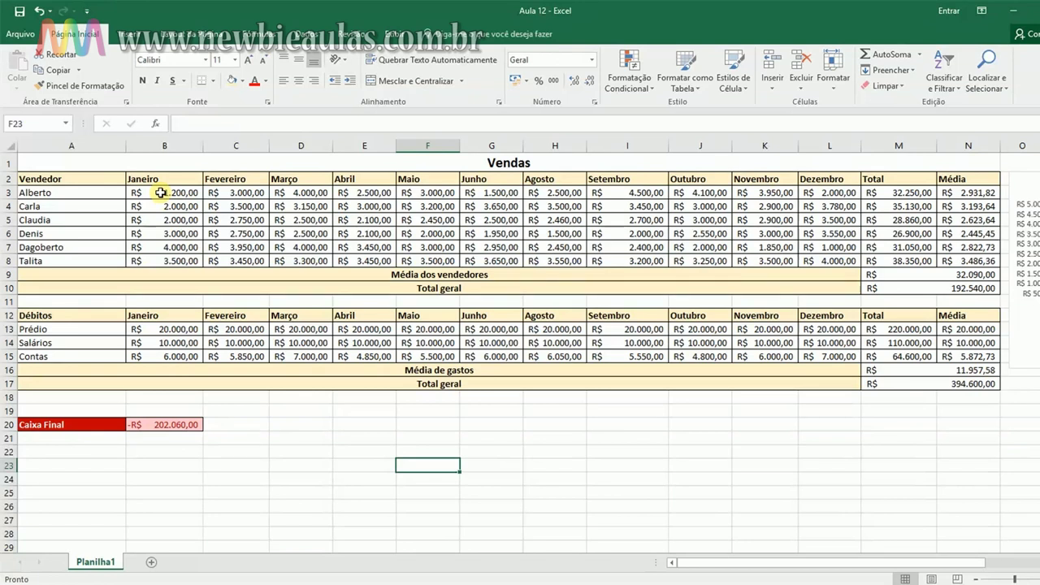
# Freeze panes at cell B3 with Exibir > Congelar Painéis, locking column A and rows 1–2
pyautogui.click(161, 193)
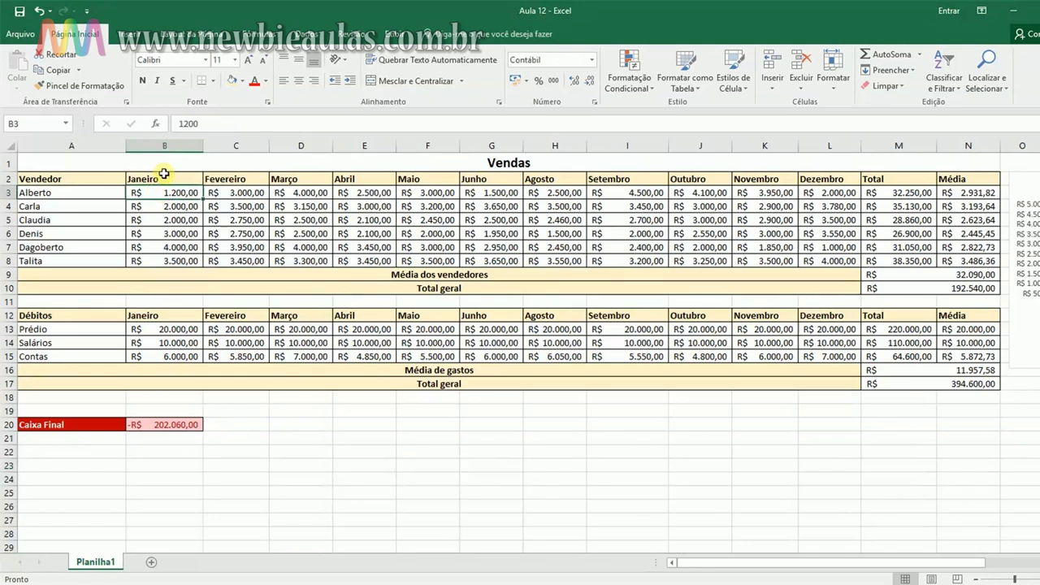
pyautogui.click(392, 34)
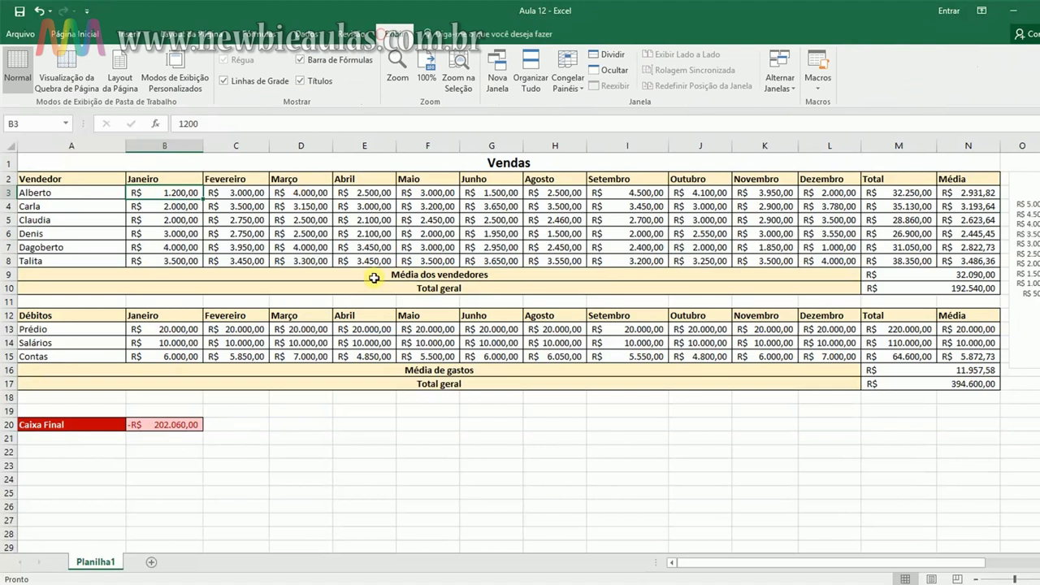
pyautogui.click(567, 82)
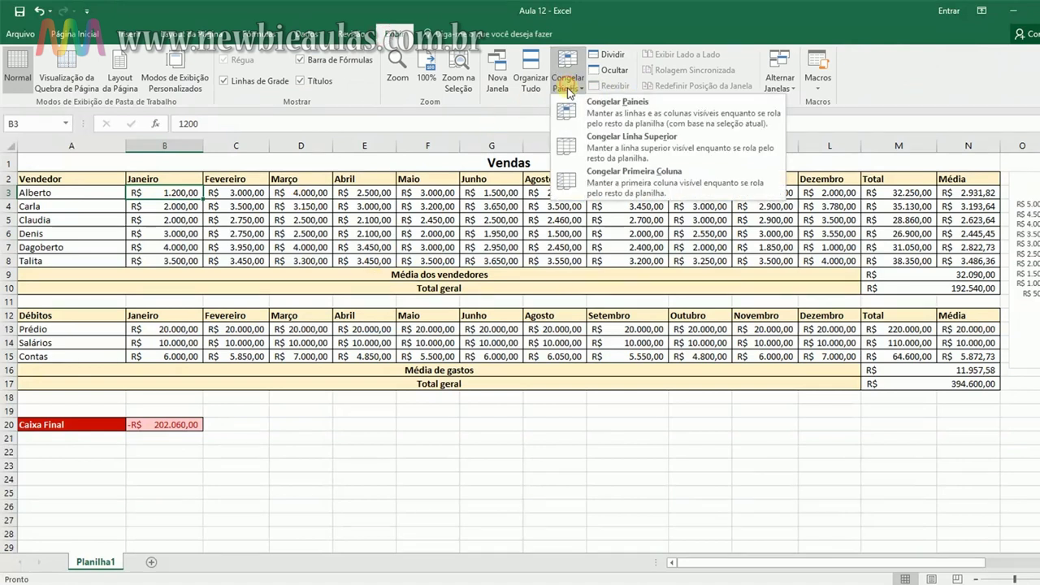
pyautogui.click(597, 110)
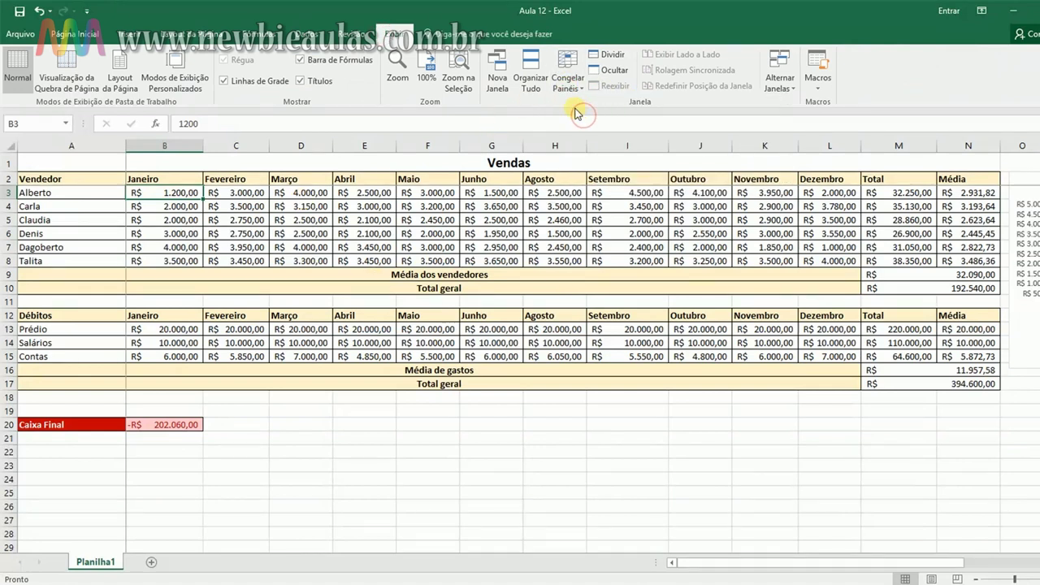
# Scroll across and down the sheet to confirm the Vendedor and Débitos labels stay visible
pyautogui.moveTo(811, 555)
pyautogui.mouseDown()
pyautogui.moveTo(982, 556)
pyautogui.moveTo(634, 555)
pyautogui.mouseUp()
pyautogui.scroll(-3, 522, 407)
pyautogui.scroll(3, 521, 407)
pyautogui.moveTo(743, 561); pyautogui.dragTo(958, 559)
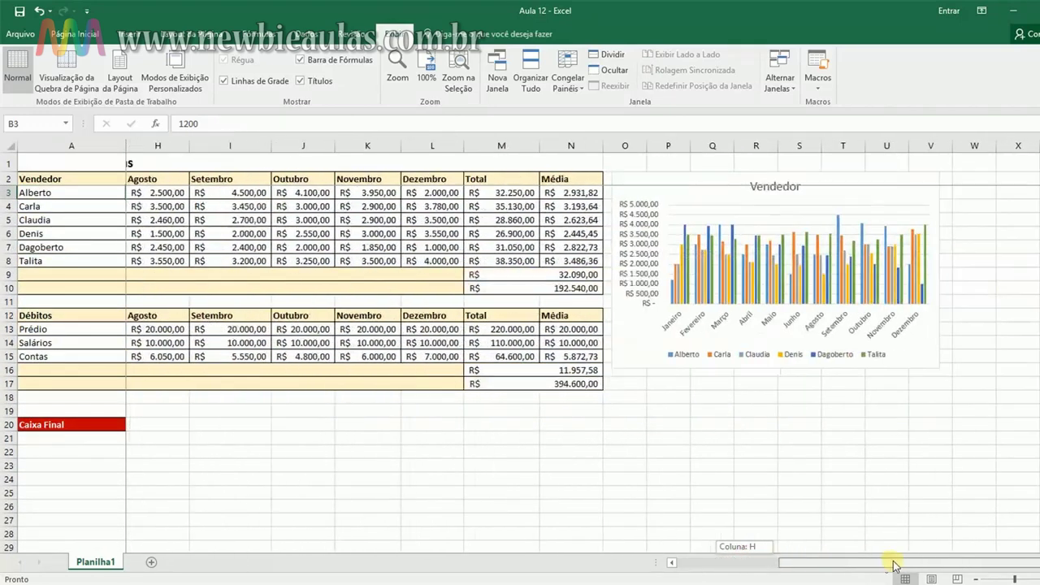
pyautogui.moveTo(916, 560); pyautogui.dragTo(755, 568)
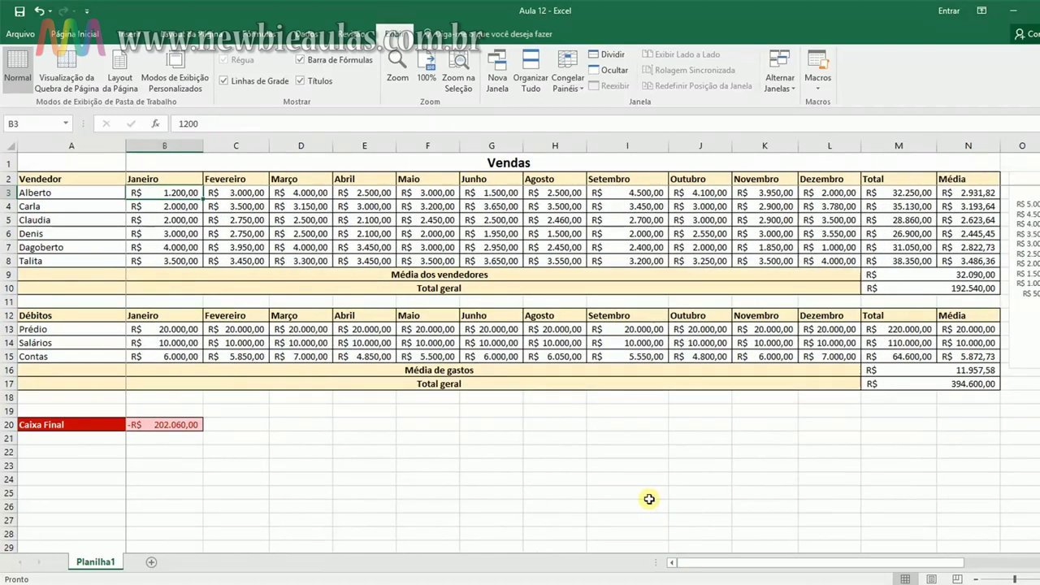